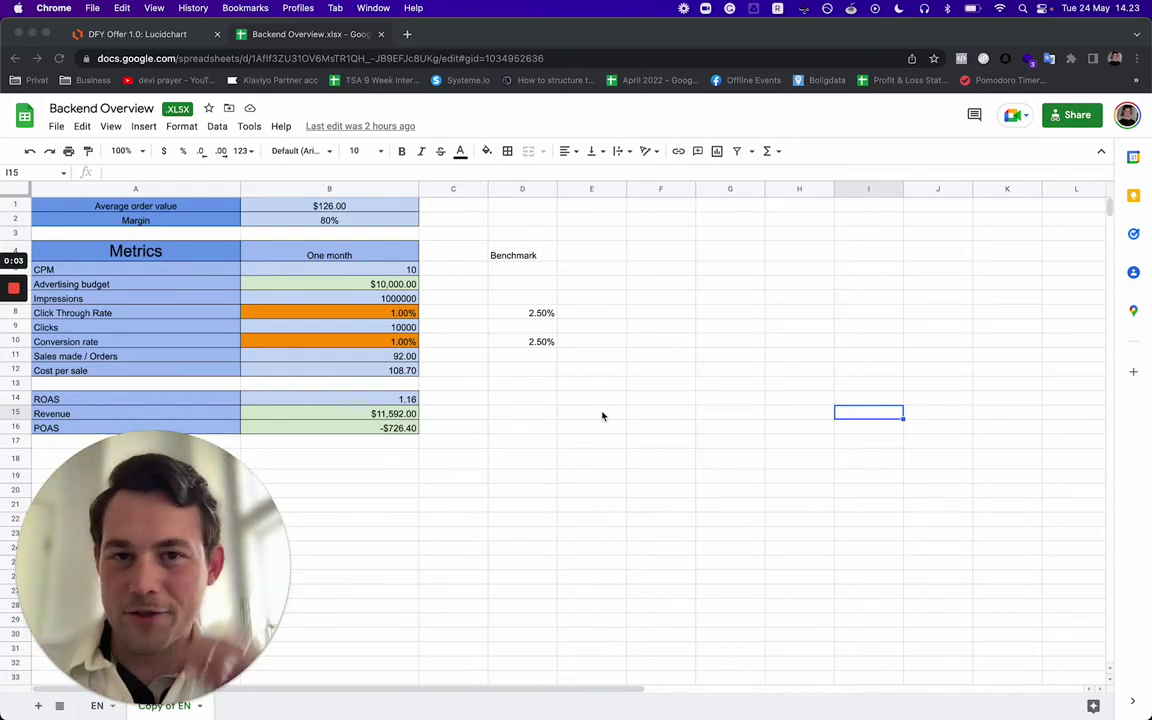
Step: Switch to the DFY Offer 1.0 flowchart and zoom in on its Paid Advertising container
mouse_move(155, 628)
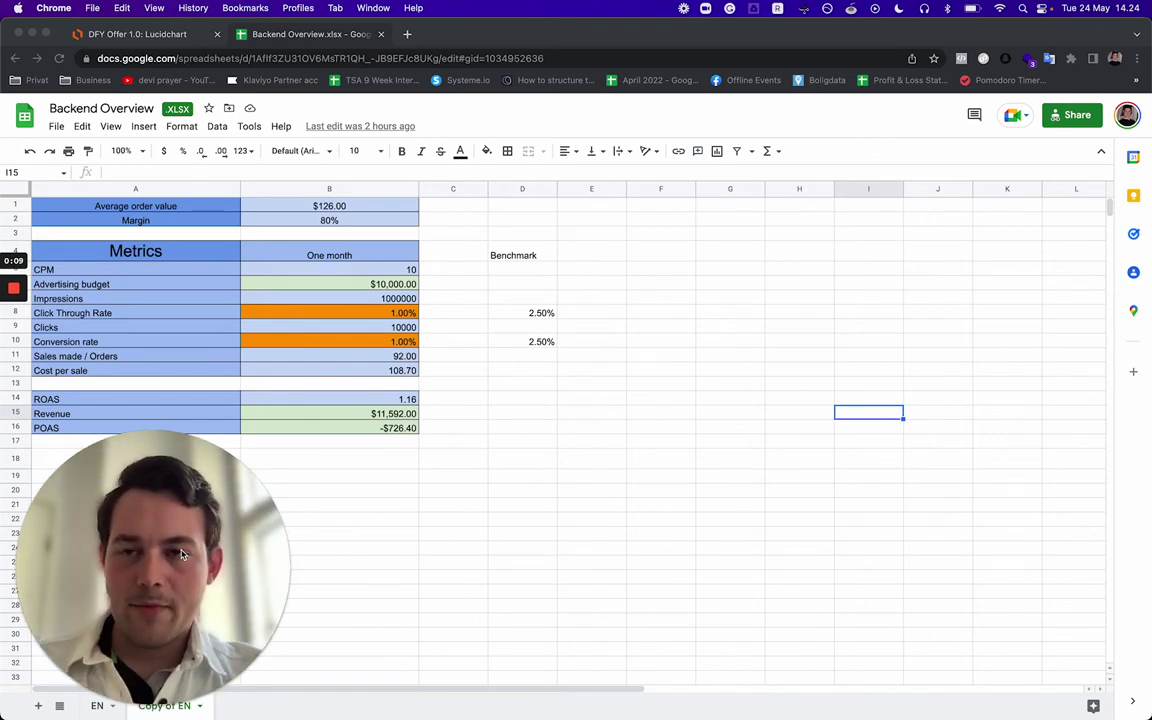
click(148, 34)
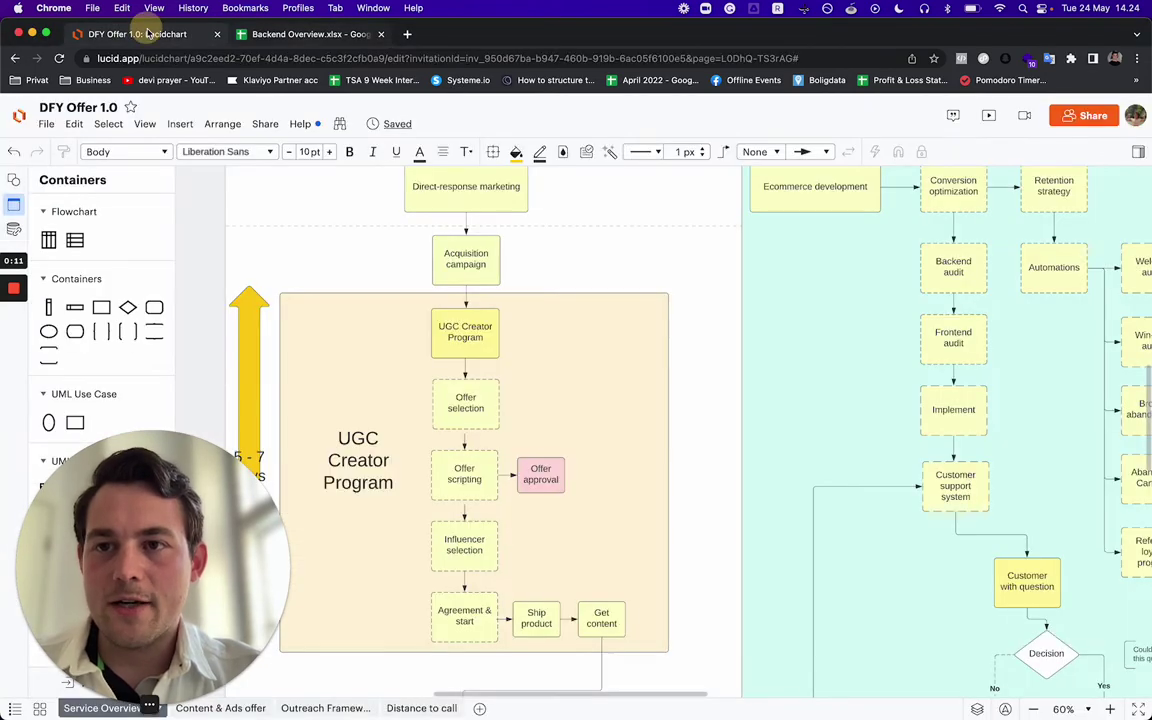
drag(139, 531, 985, 531)
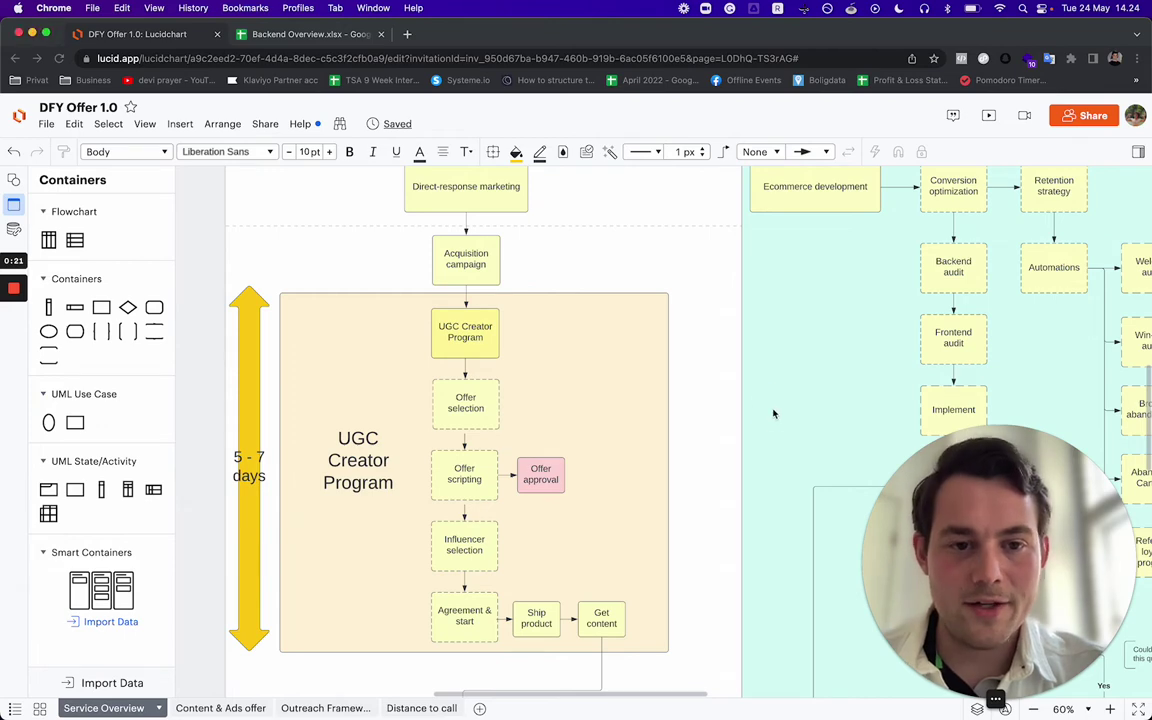
scroll(666, 442, right, 3)
scroll(667, 442, down, 6)
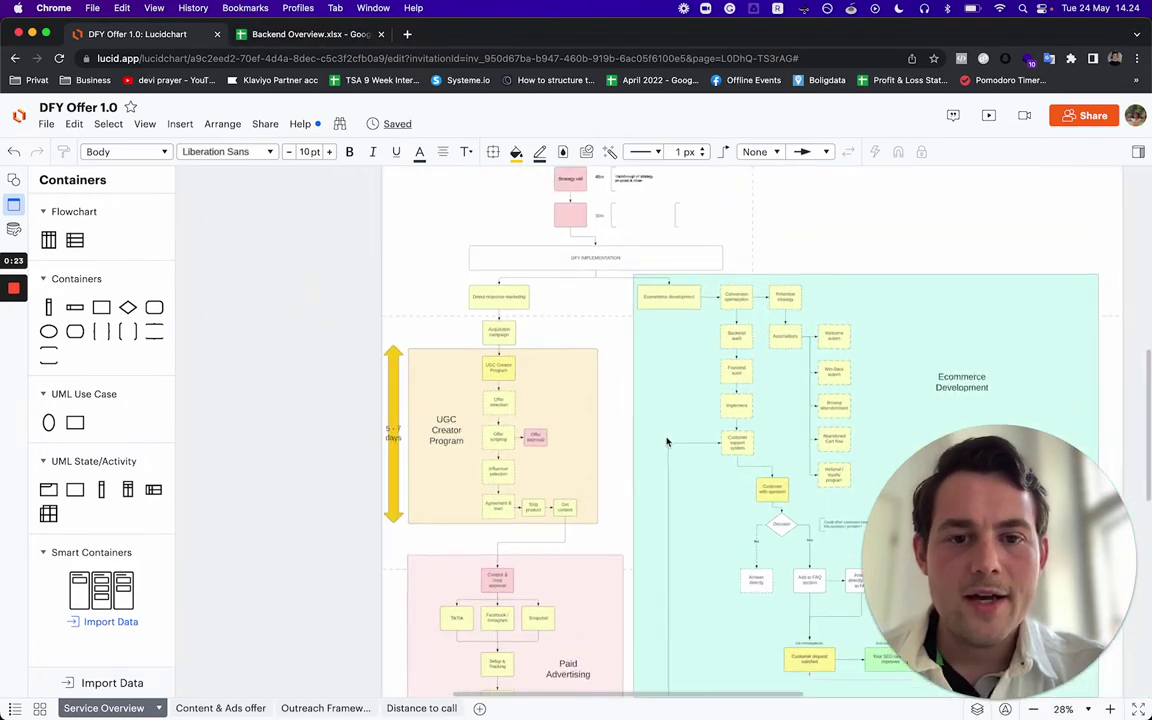
scroll(667, 442, up, 2)
scroll(667, 442, down, 4)
scroll(667, 442, right, 3)
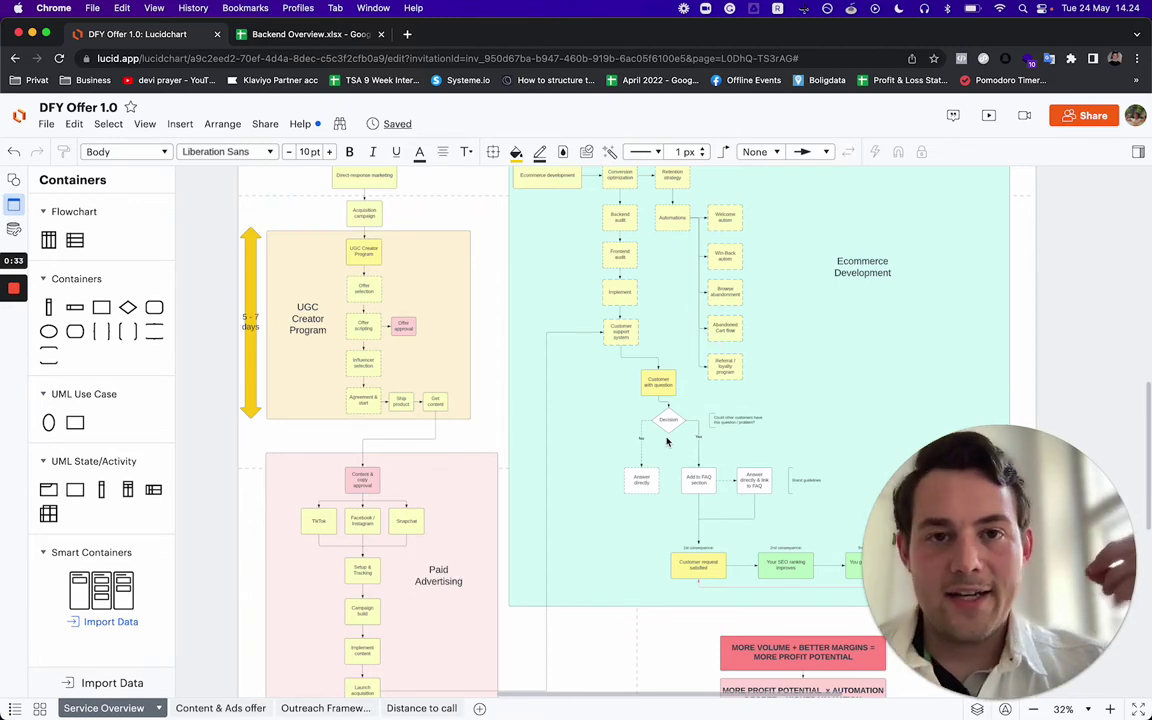
scroll(416, 557, down, 5)
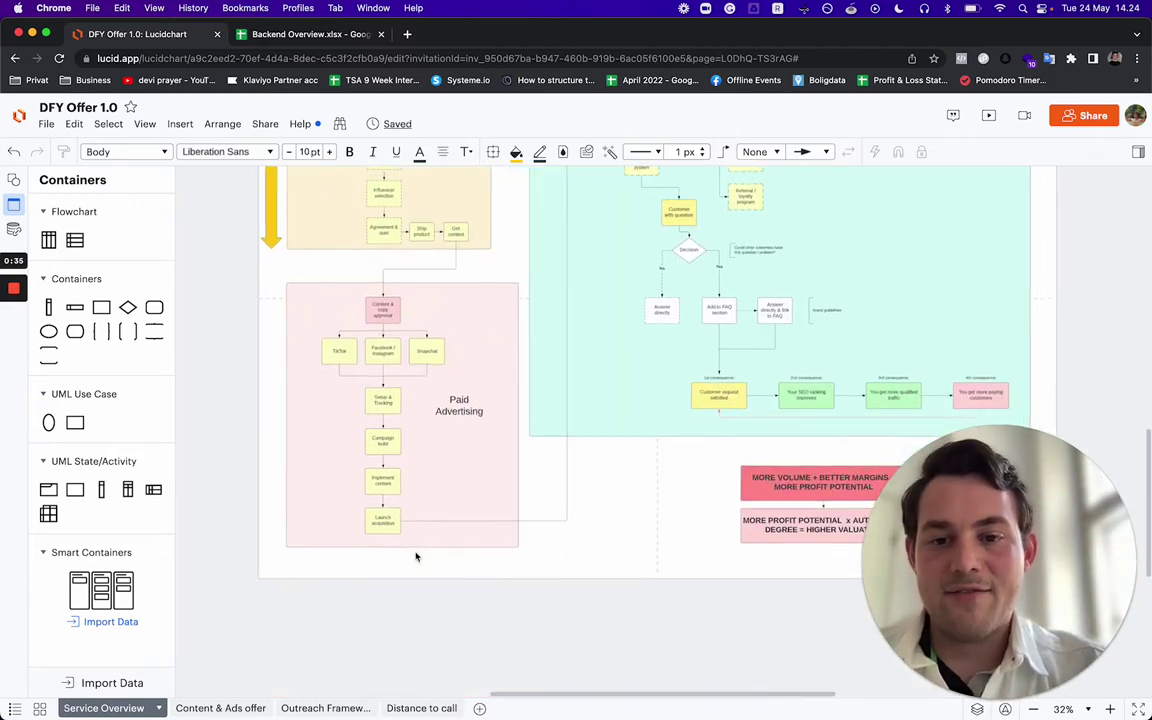
scroll(416, 557, up, 5)
scroll(416, 553, up, 3)
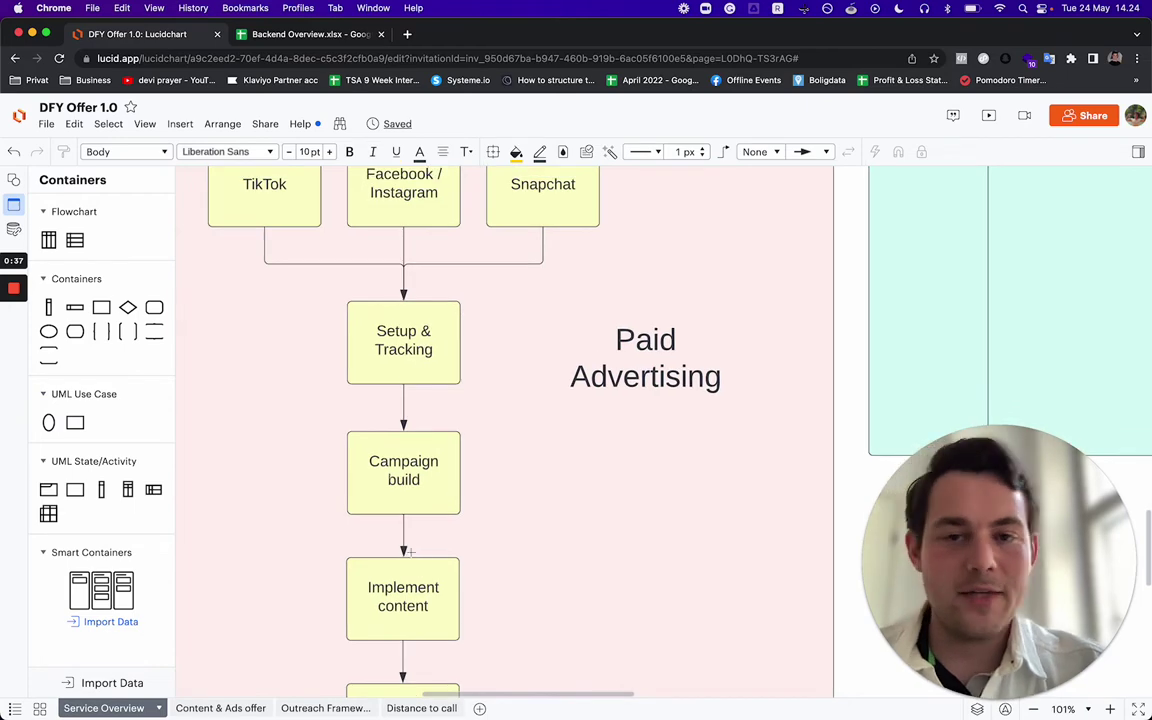
scroll(410, 551, down, 3)
scroll(411, 557, left, 1)
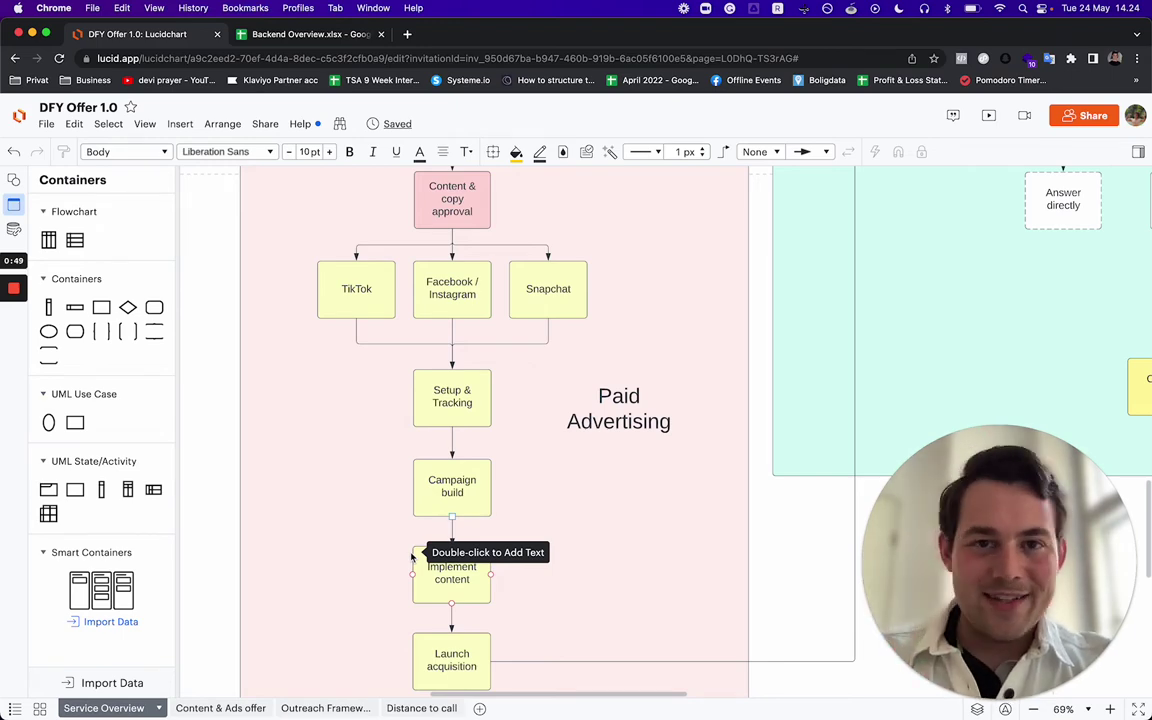
scroll(411, 557, up, 10)
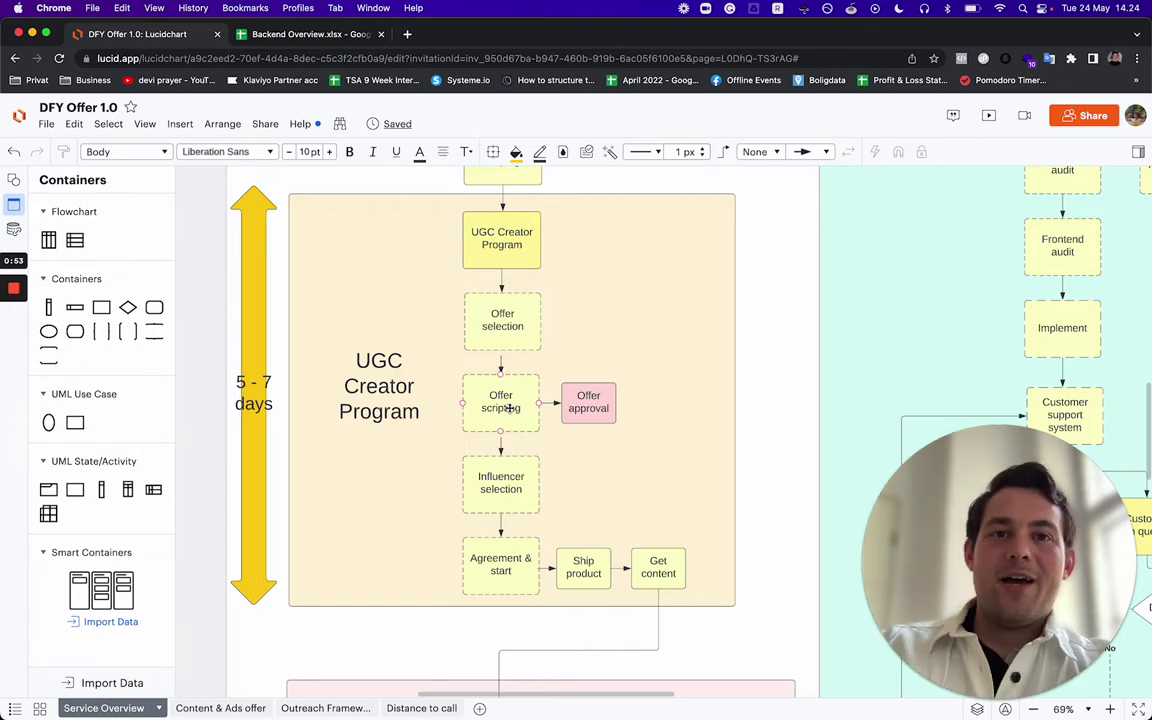
scroll(484, 313, down, 10)
scroll(484, 313, down, 2)
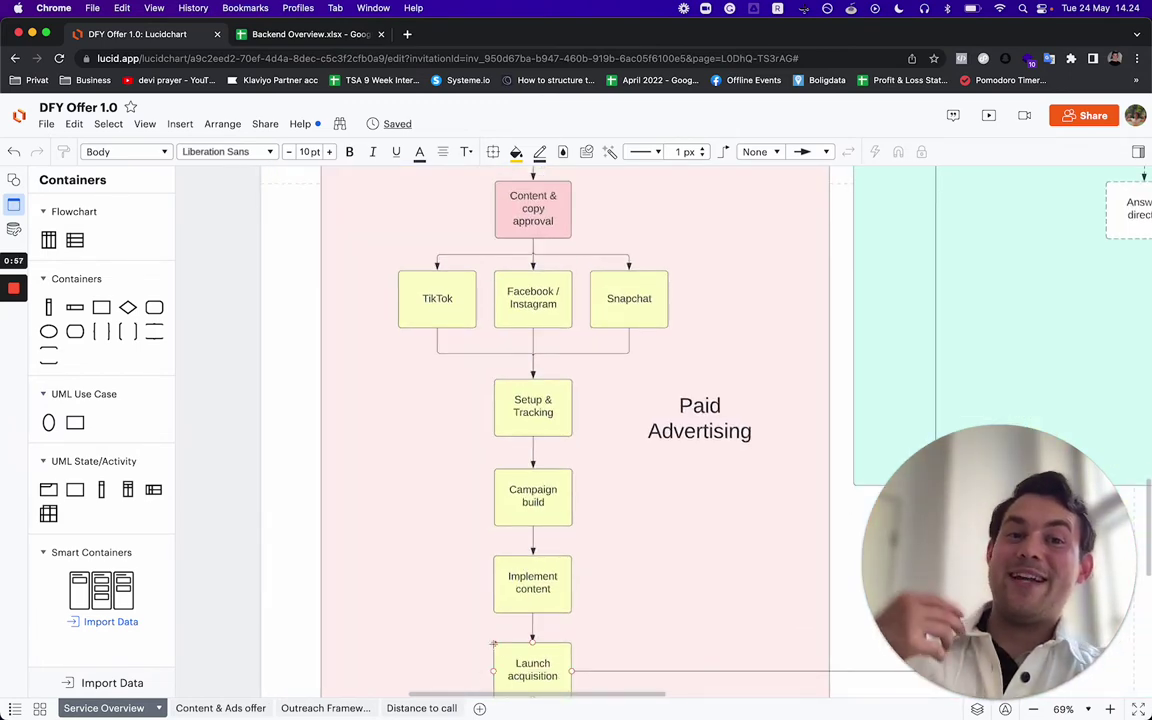
scroll(493, 644, right, 10)
scroll(493, 644, up, 10)
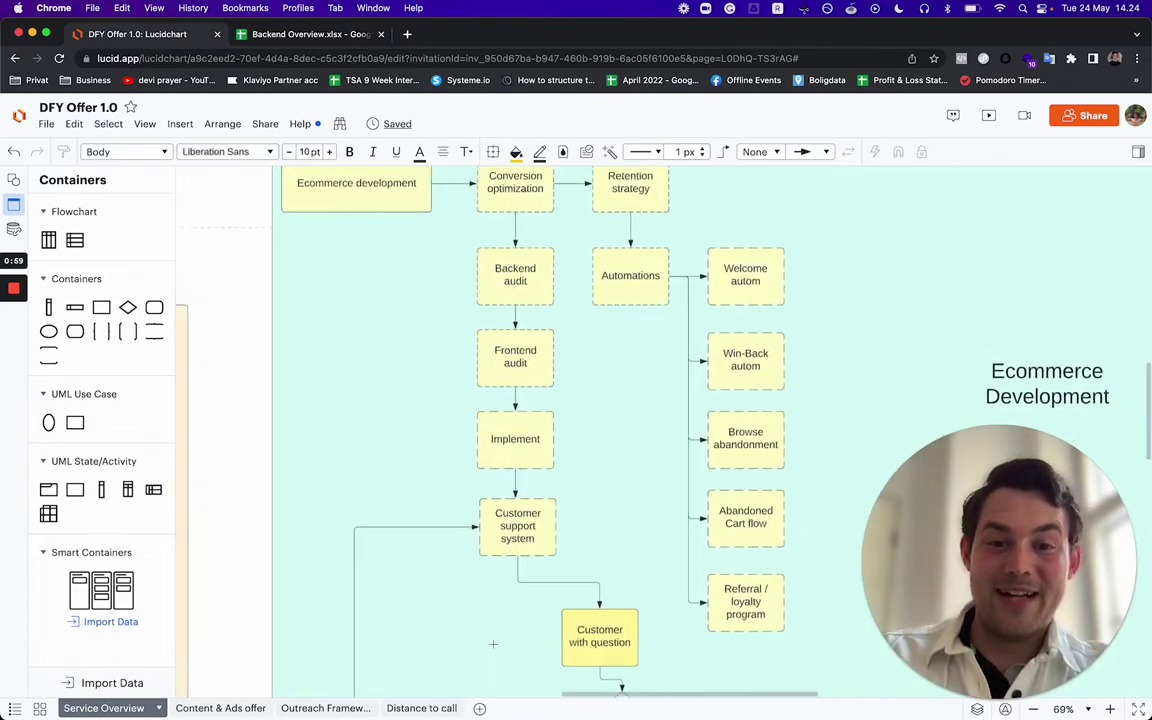
scroll(493, 644, up, 2)
scroll(493, 644, right, 1)
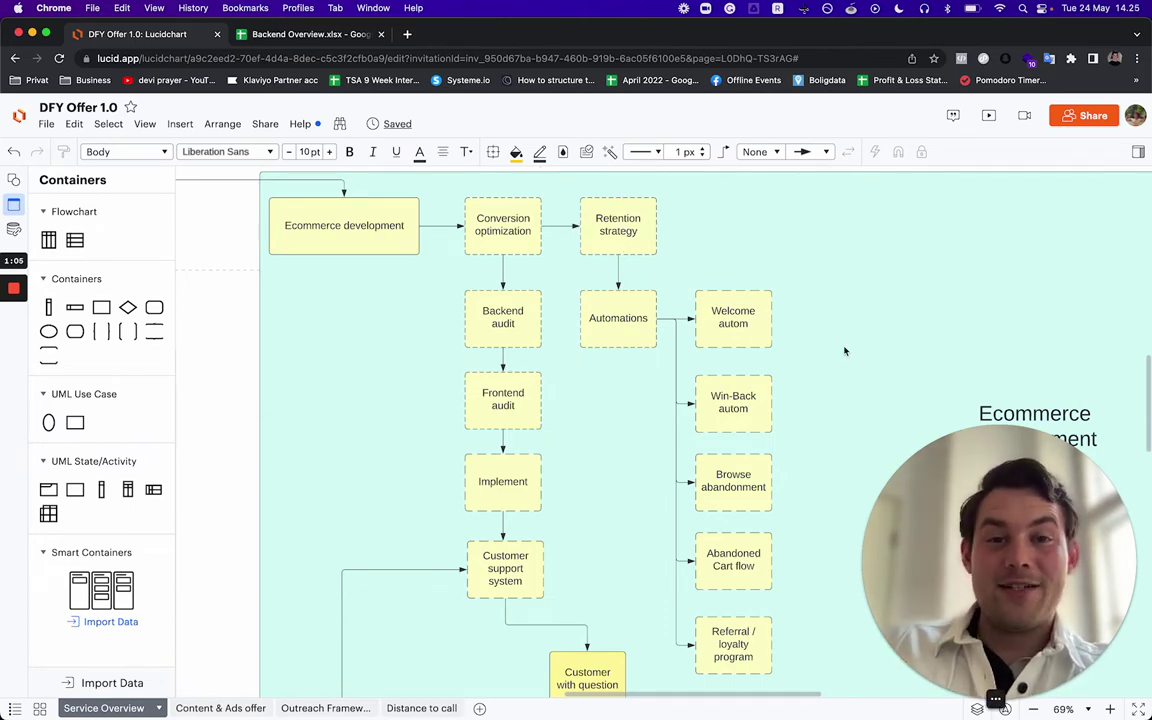
scroll(844, 351, down, 10)
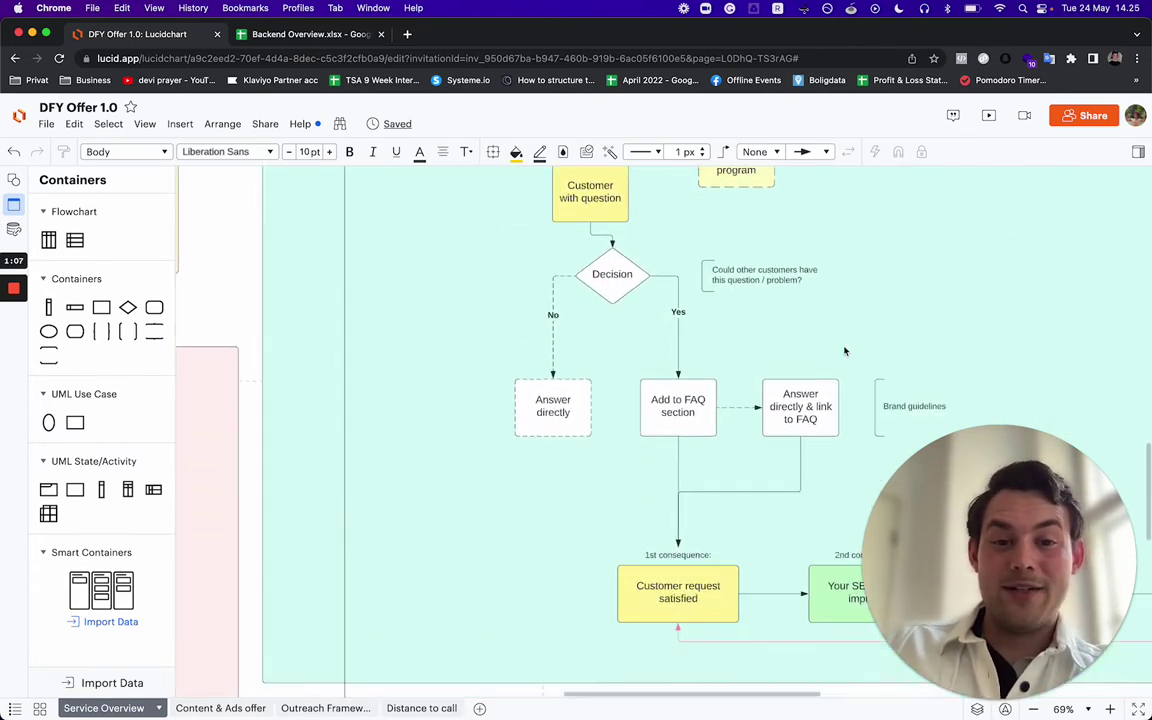
scroll(756, 342, right, 4)
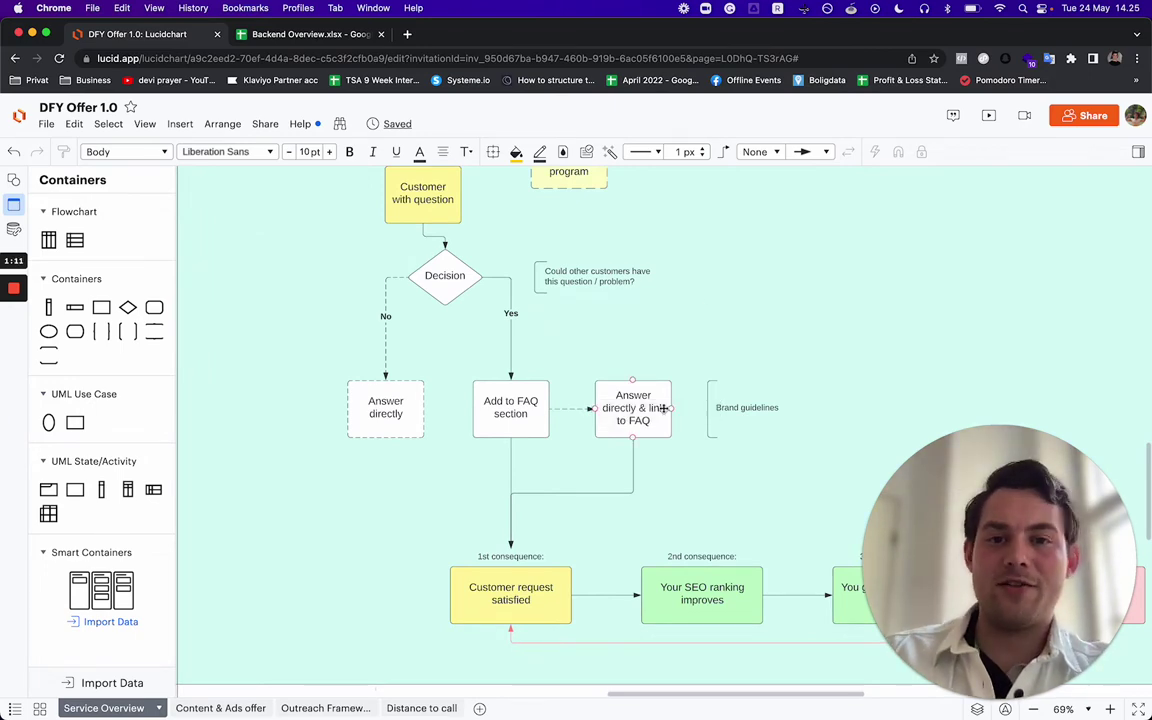
ctrl+scroll(663, 408, down, 8)
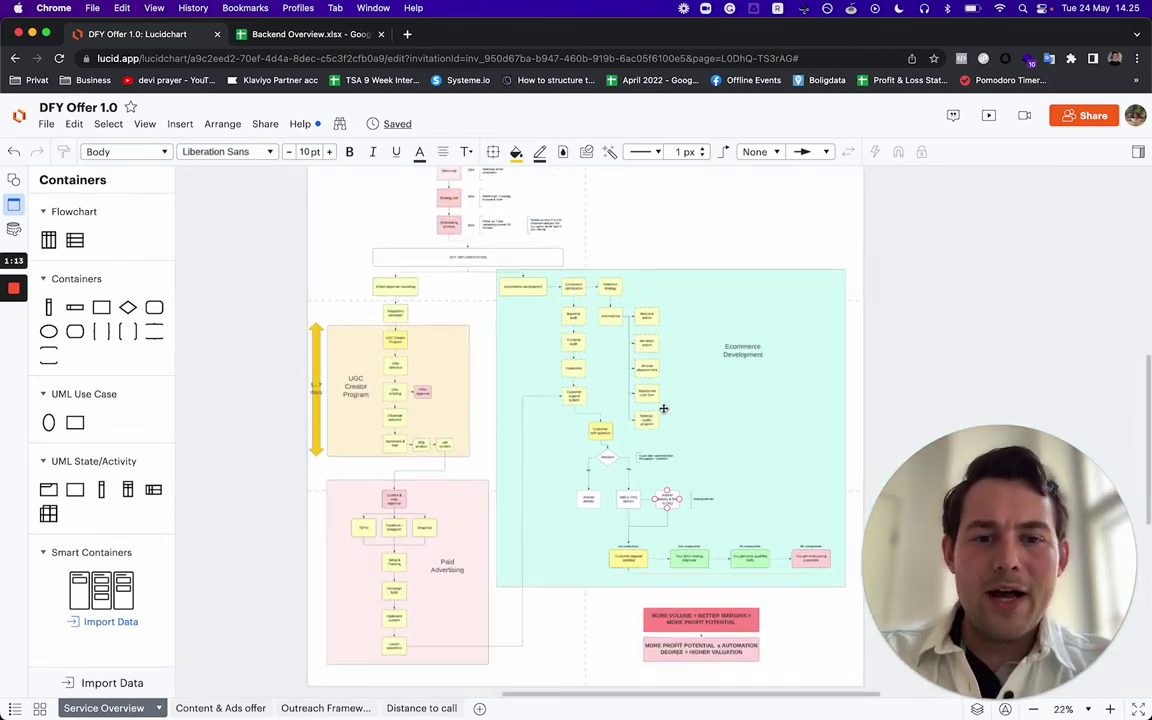
ctrl+scroll(663, 408, up, 5)
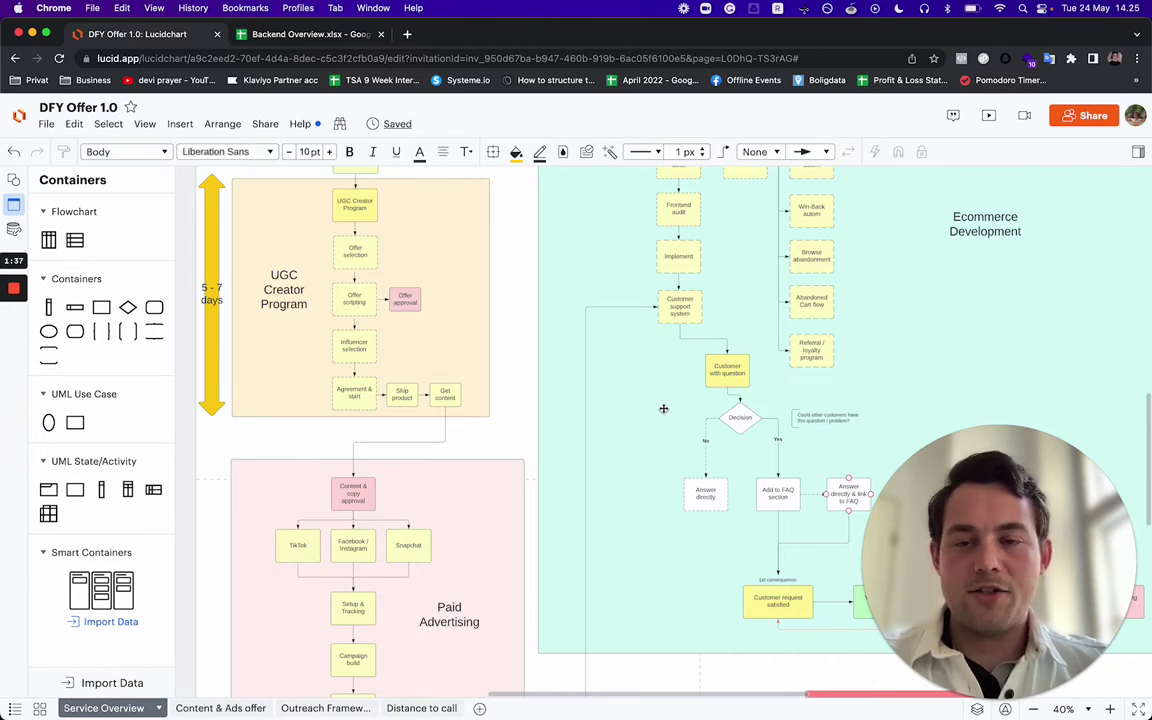
scroll(362, 330, left, 5)
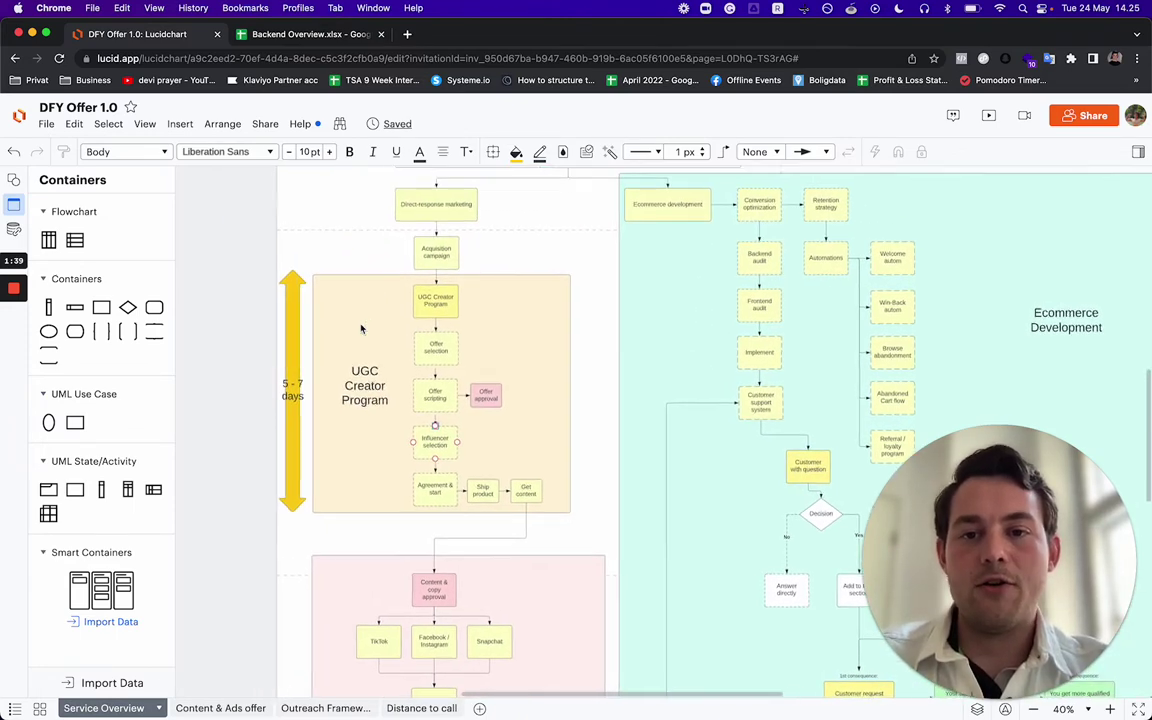
scroll(362, 330, up, 5)
scroll(362, 334, left, 2)
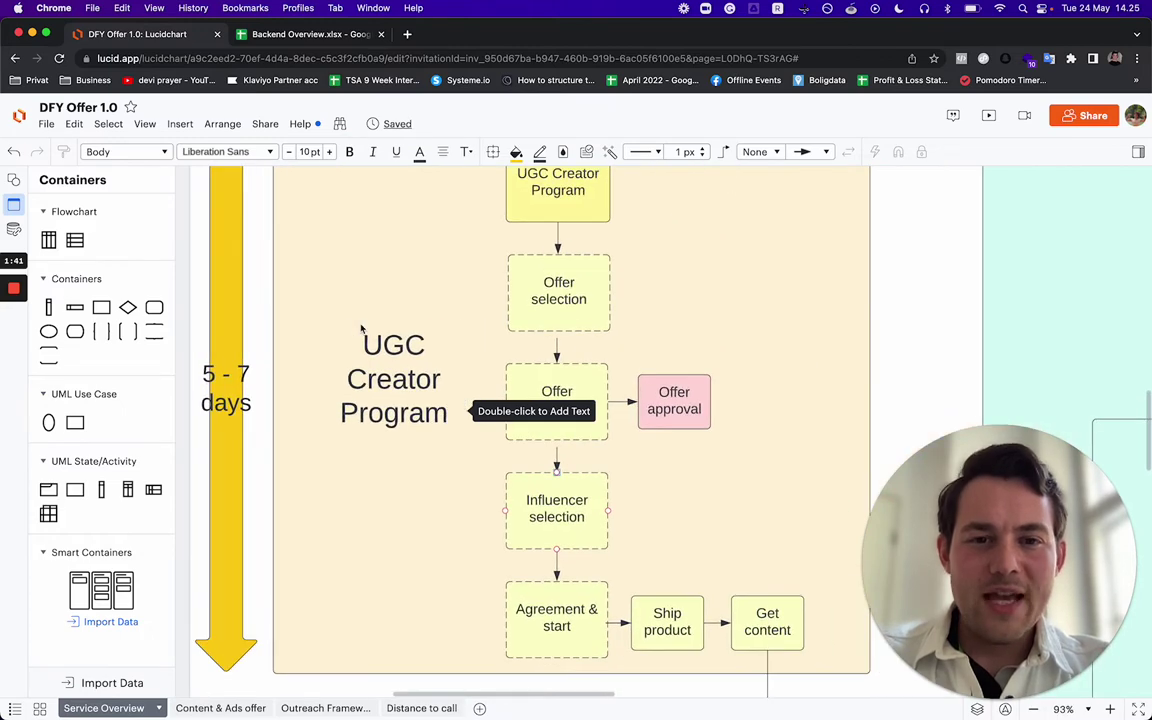
scroll(360, 334, down, 3)
scroll(359, 325, up, 2)
scroll(359, 325, left, 1)
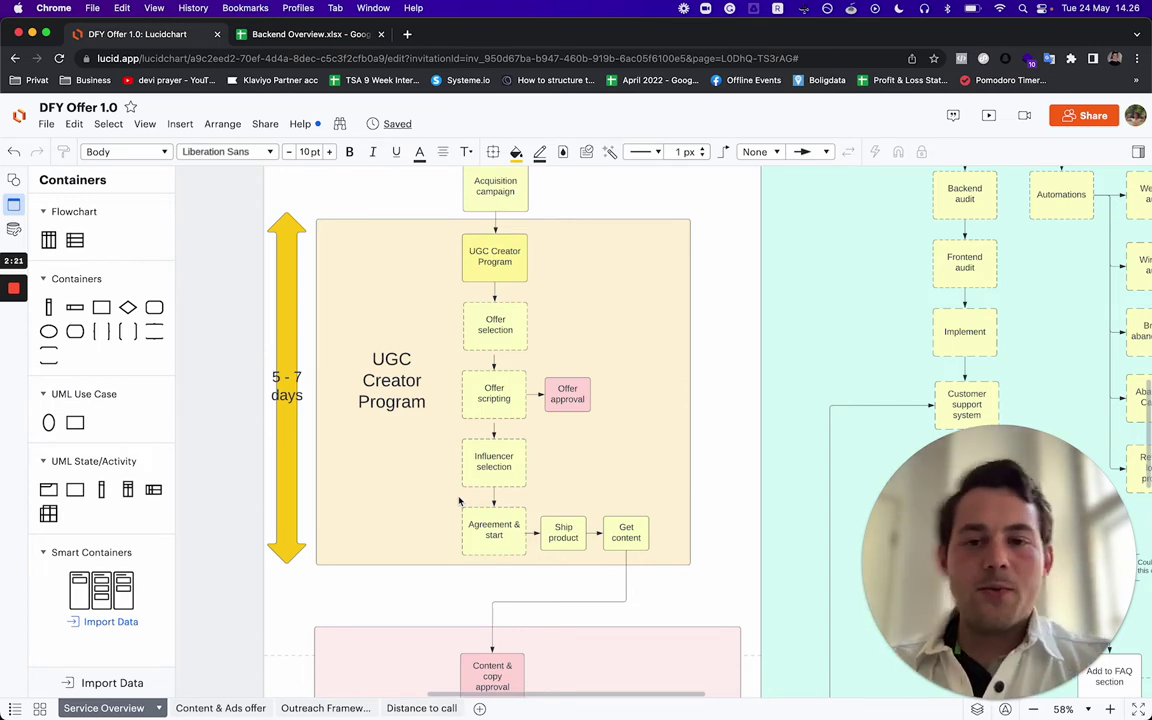
click(477, 340)
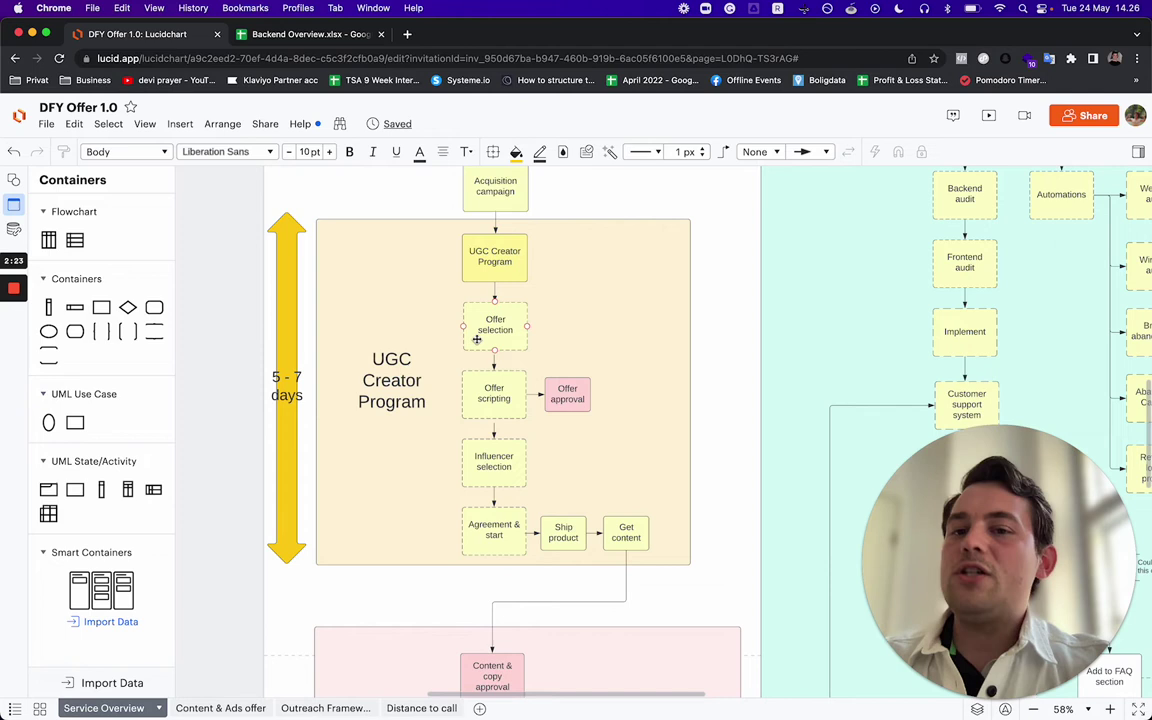
click(425, 413)
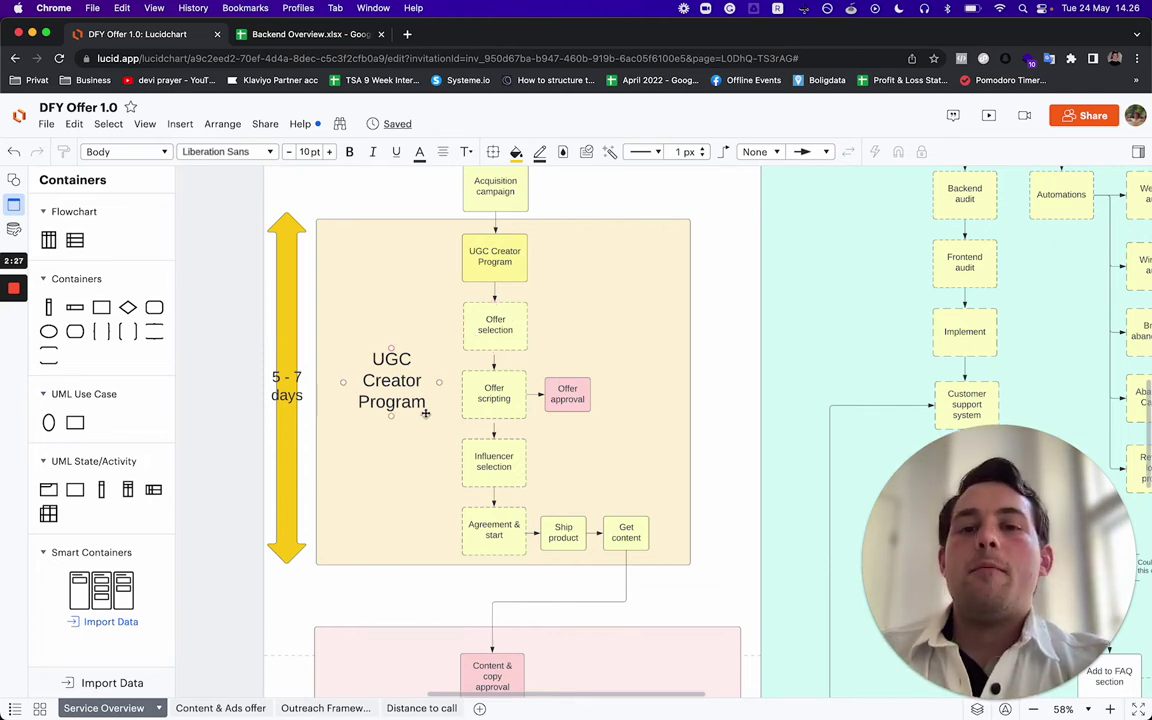
click(688, 281)
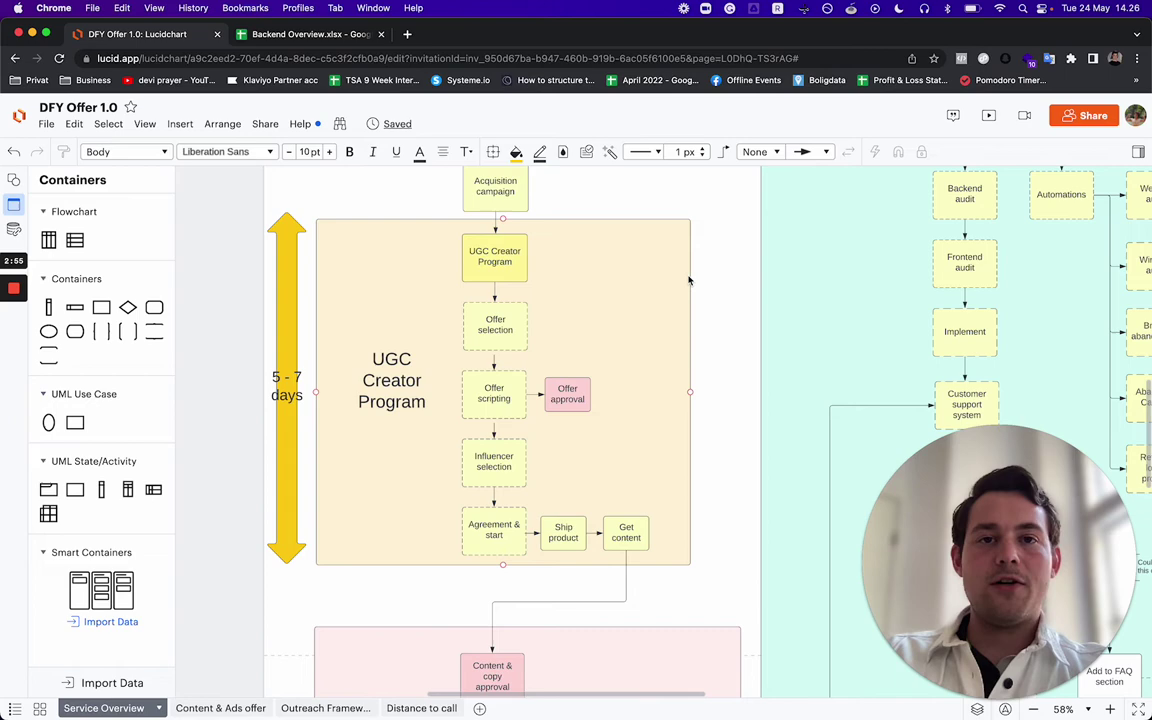
scroll(688, 280, down, 5)
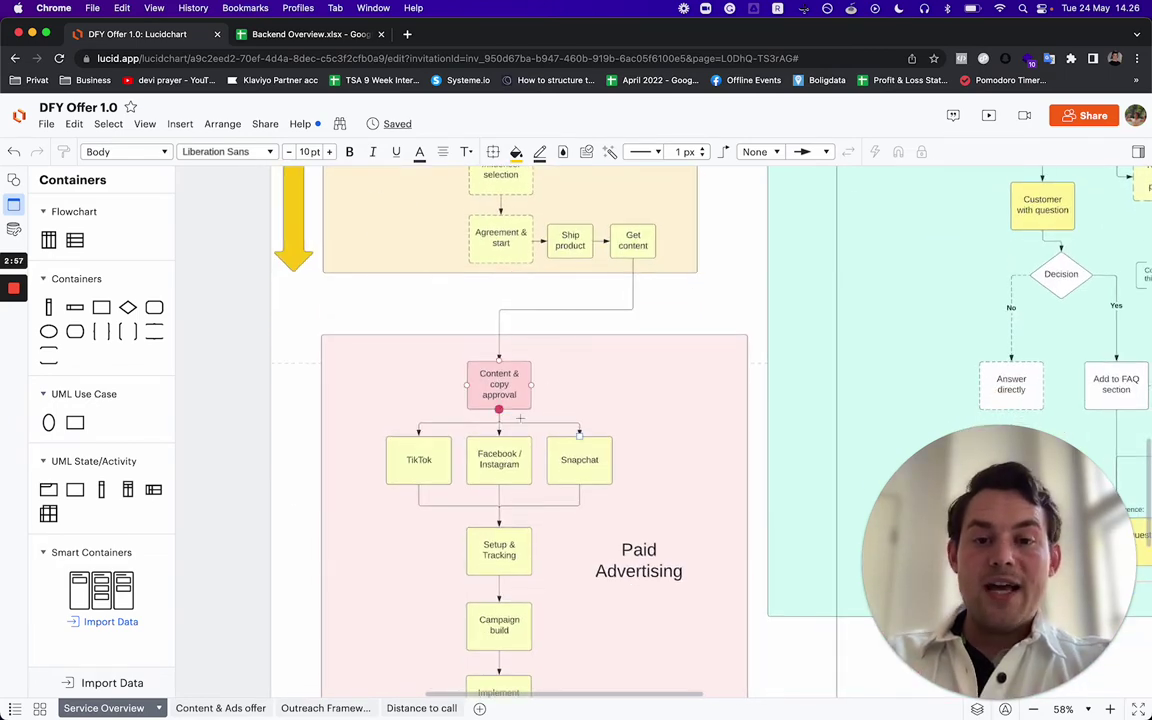
scroll(501, 568, down, 3)
scroll(502, 568, up, 6)
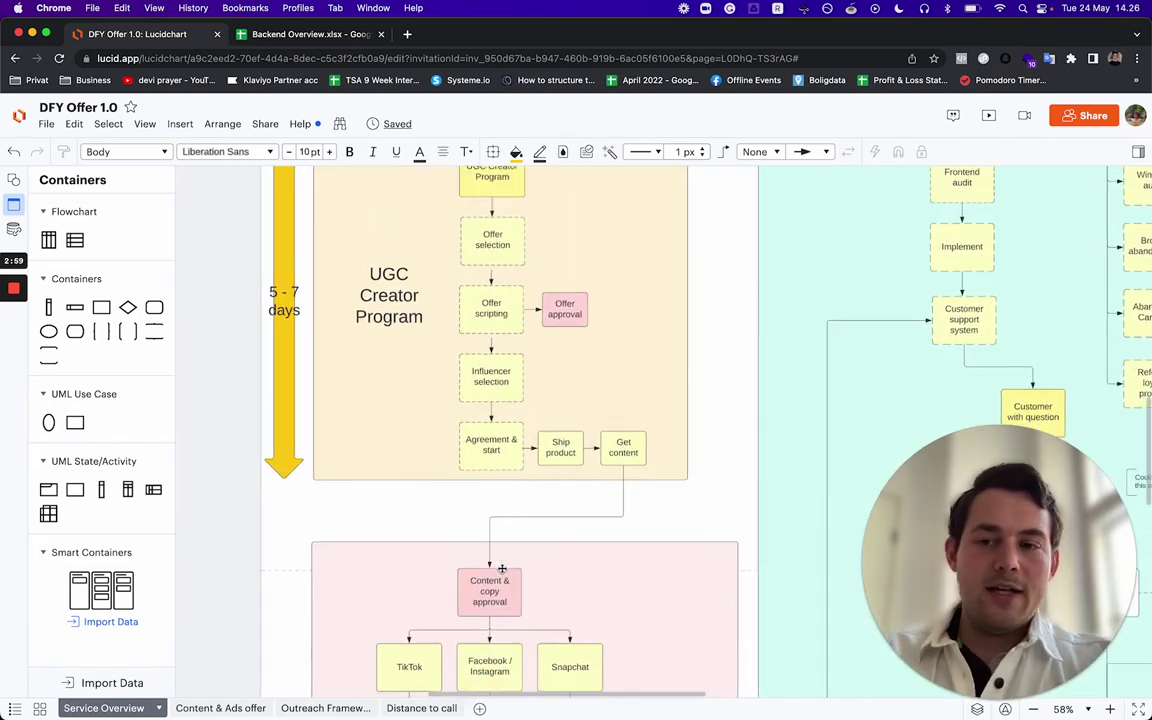
scroll(502, 568, up, 2)
scroll(502, 568, left, 1)
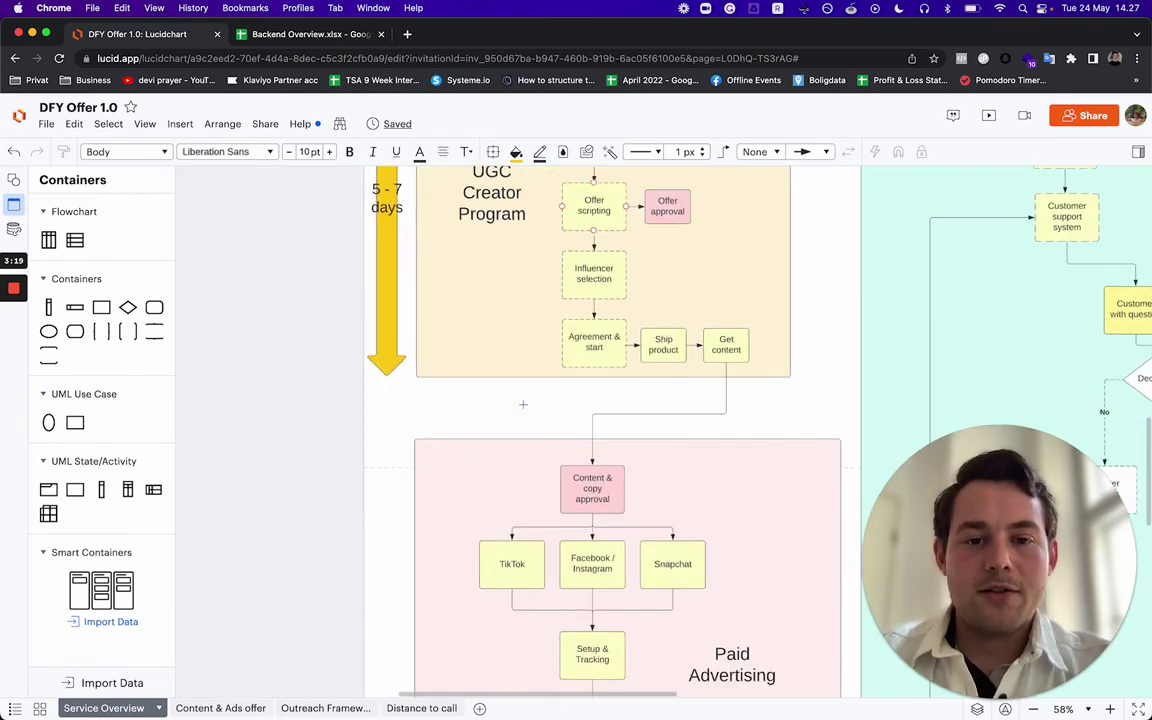
scroll(522, 404, down, 5)
scroll(522, 404, up, 2)
scroll(522, 404, right, 1)
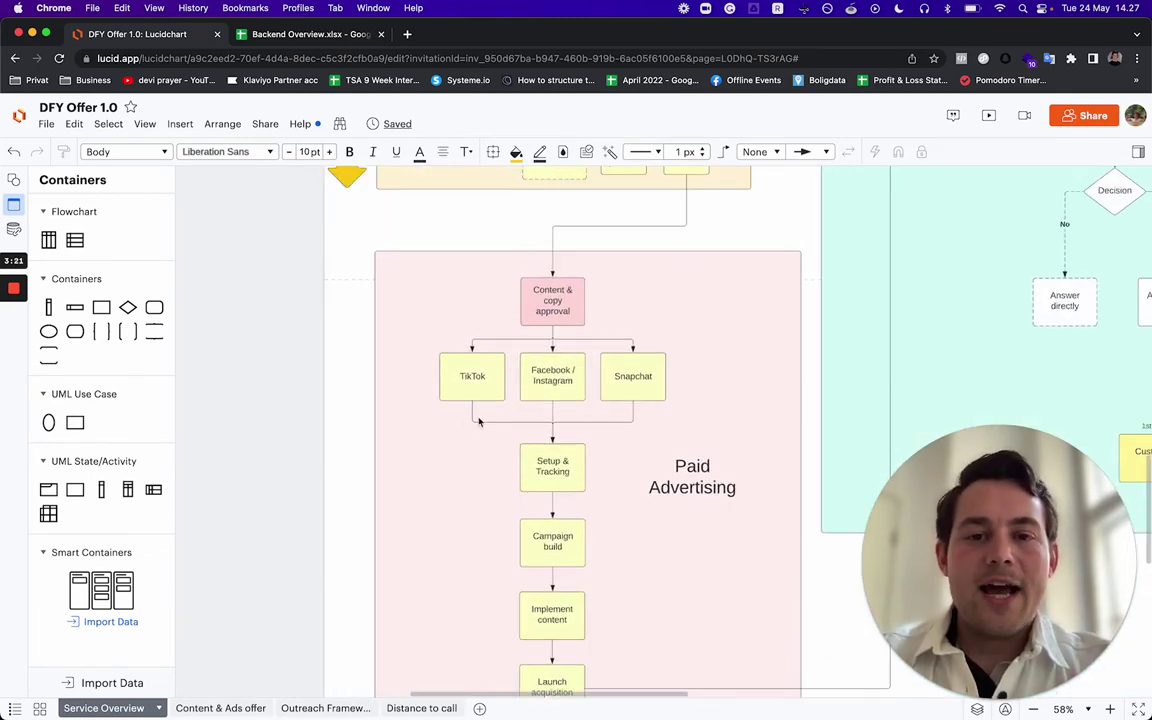
scroll(462, 430, down, 1)
scroll(462, 430, left, 1)
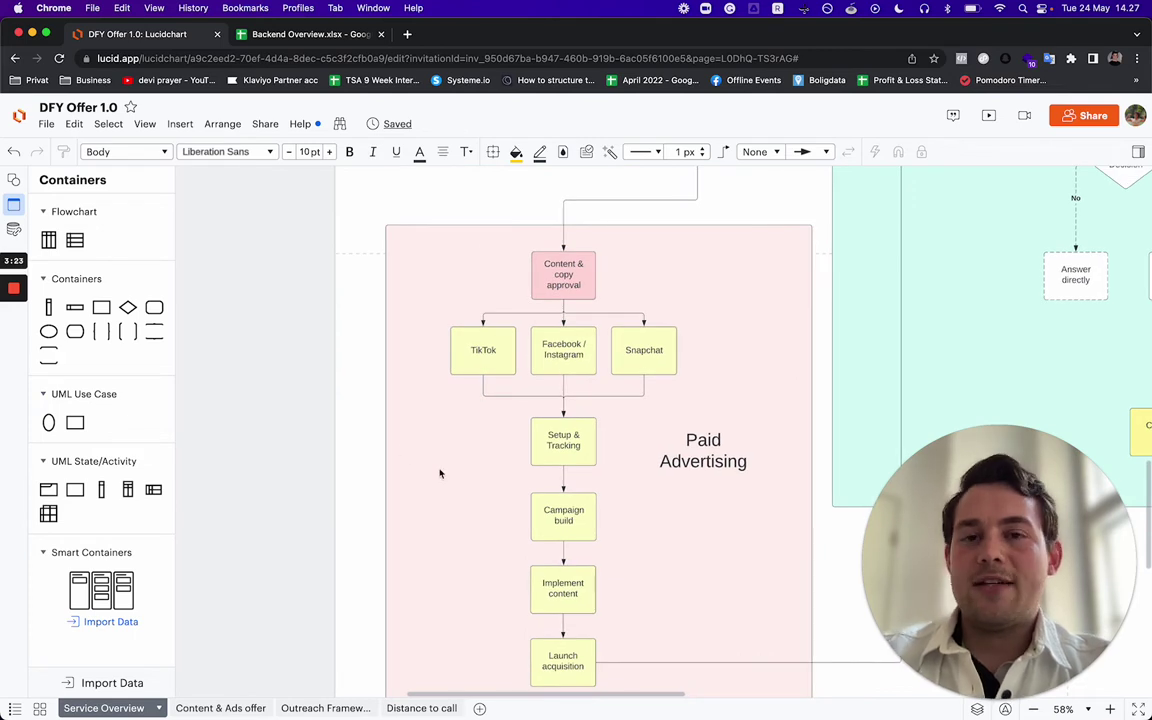
scroll(440, 473, down, 2)
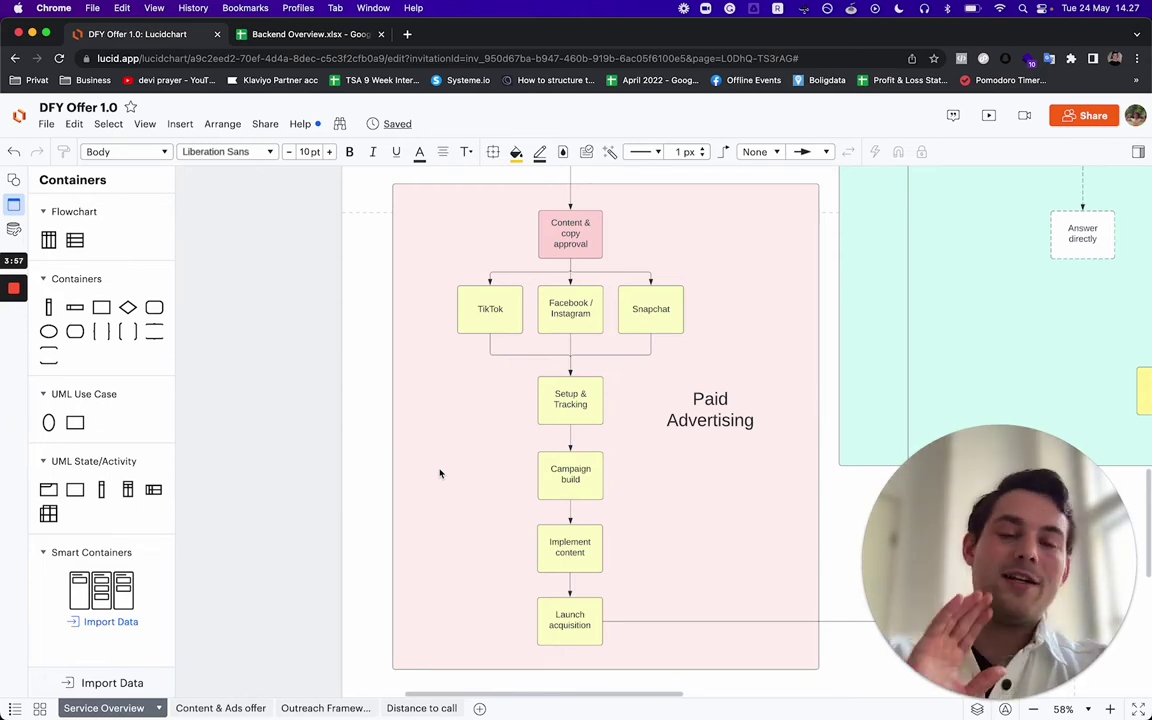
Step: Zoom out to 34% and pan until the whole Ecommerce Development container with its automation flows shows
scroll(440, 473, down, 6)
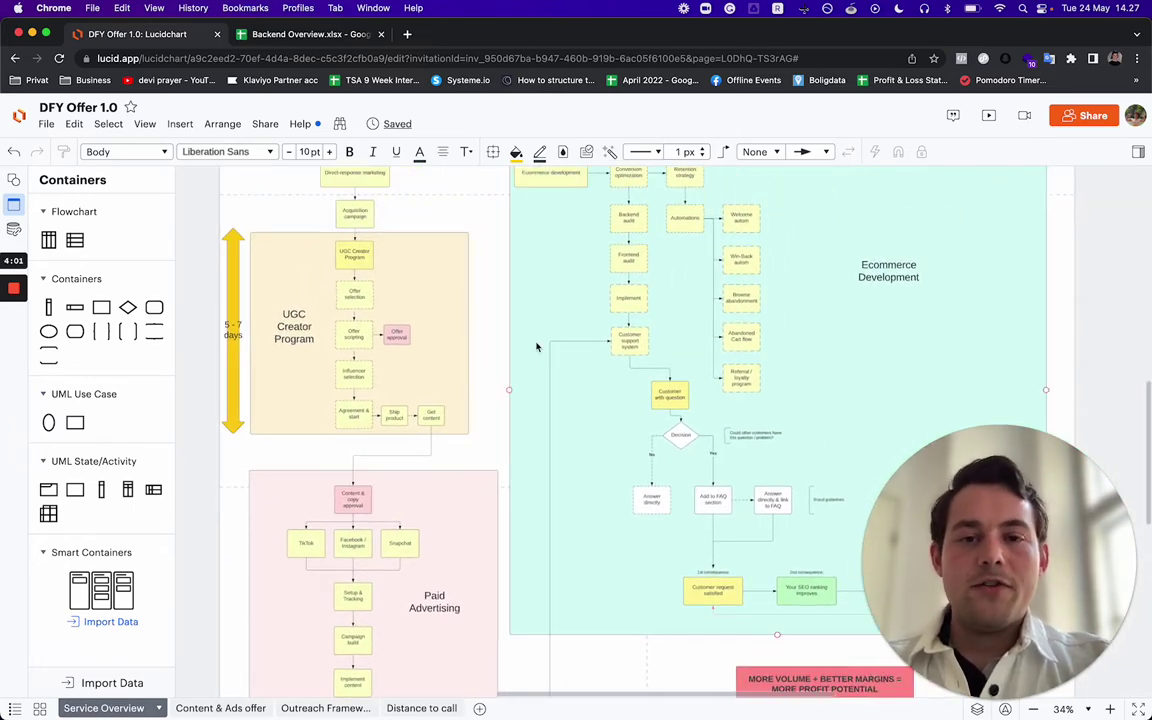
scroll(552, 341, up, 2)
scroll(550, 337, down, 2)
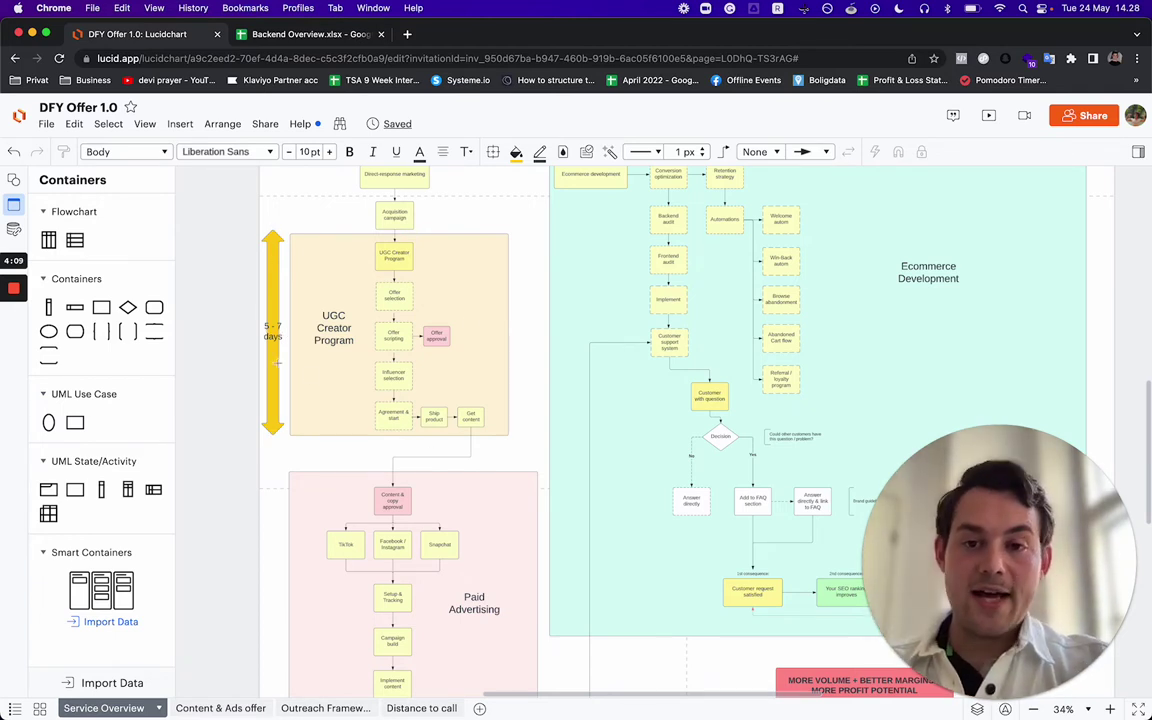
scroll(367, 402, down, 3)
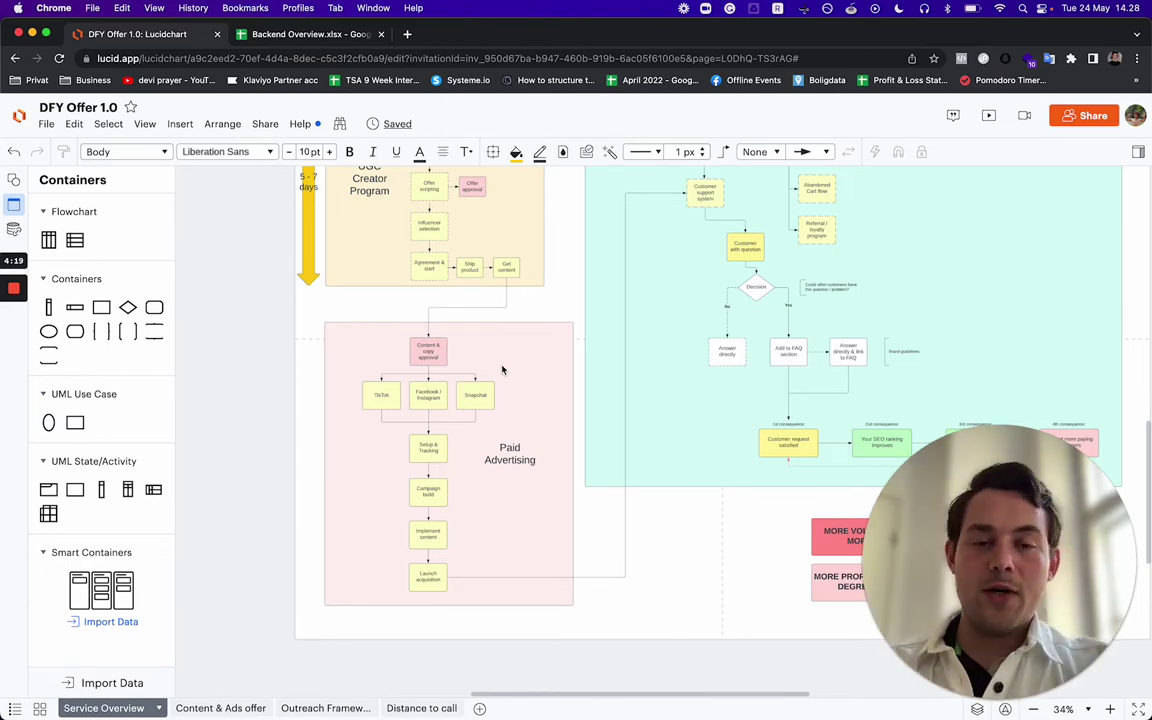
scroll(502, 370, right, 5)
scroll(502, 370, up, 5)
scroll(502, 370, down, 2)
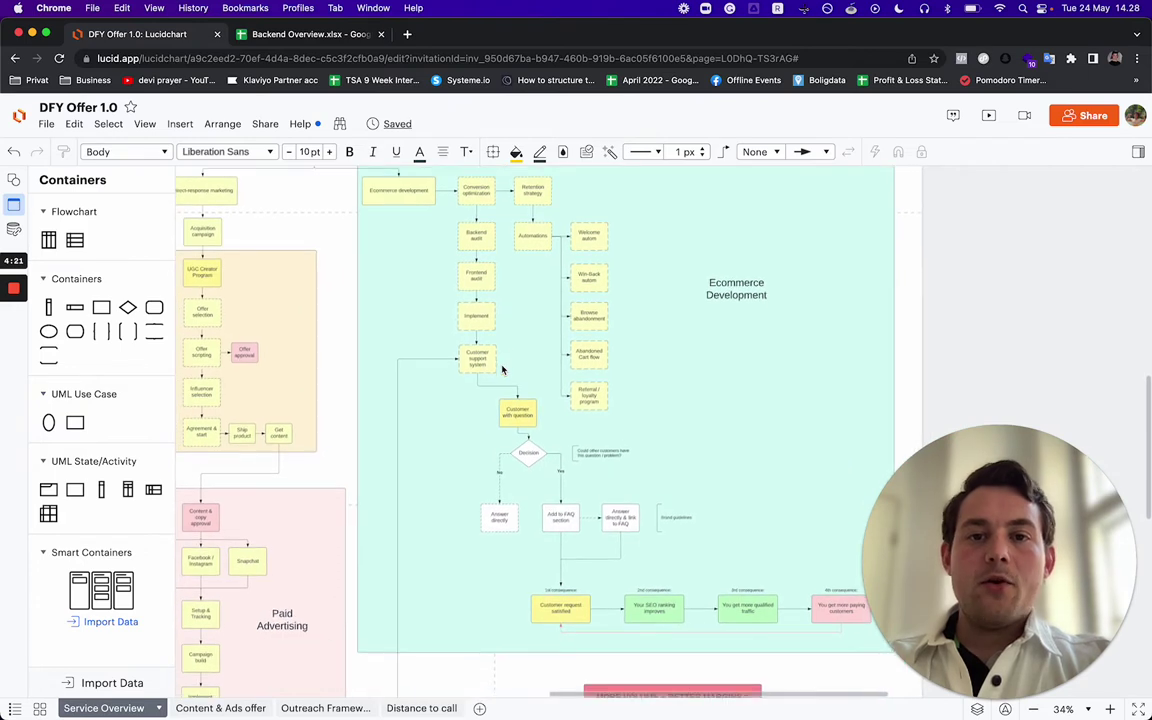
scroll(502, 370, right, 1)
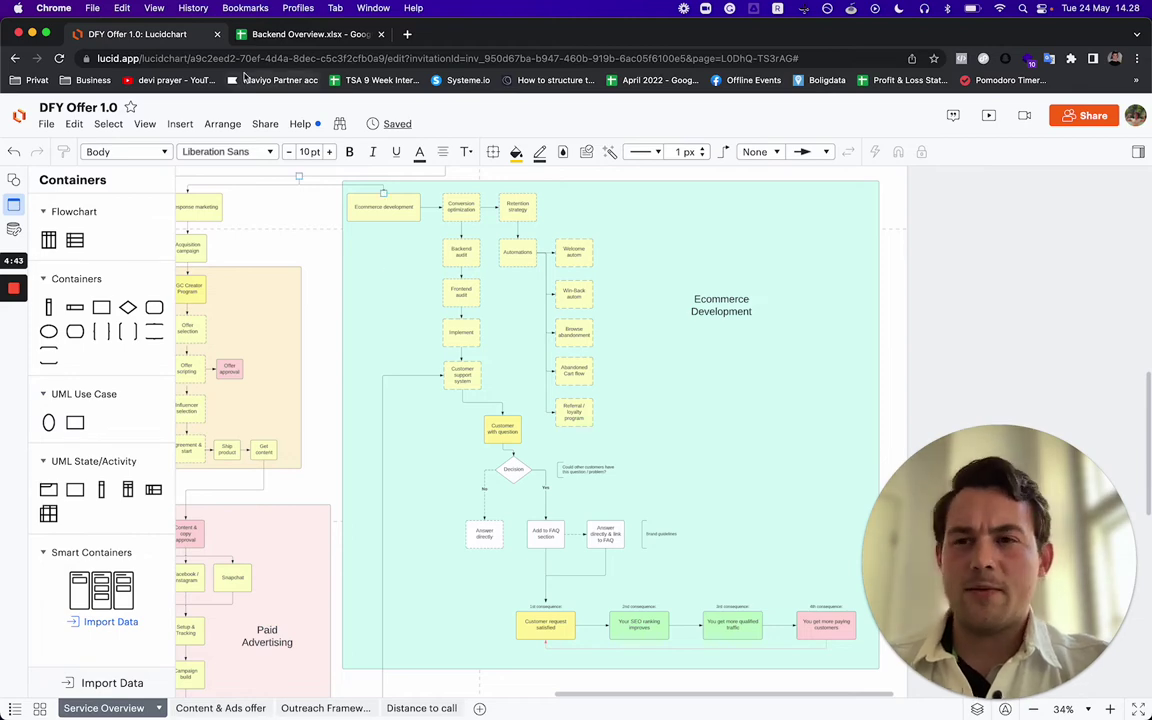
Step: Switch to the Backend Overview workbook, zoom the sheet to 150%, and select the average order value in B1
click(295, 35)
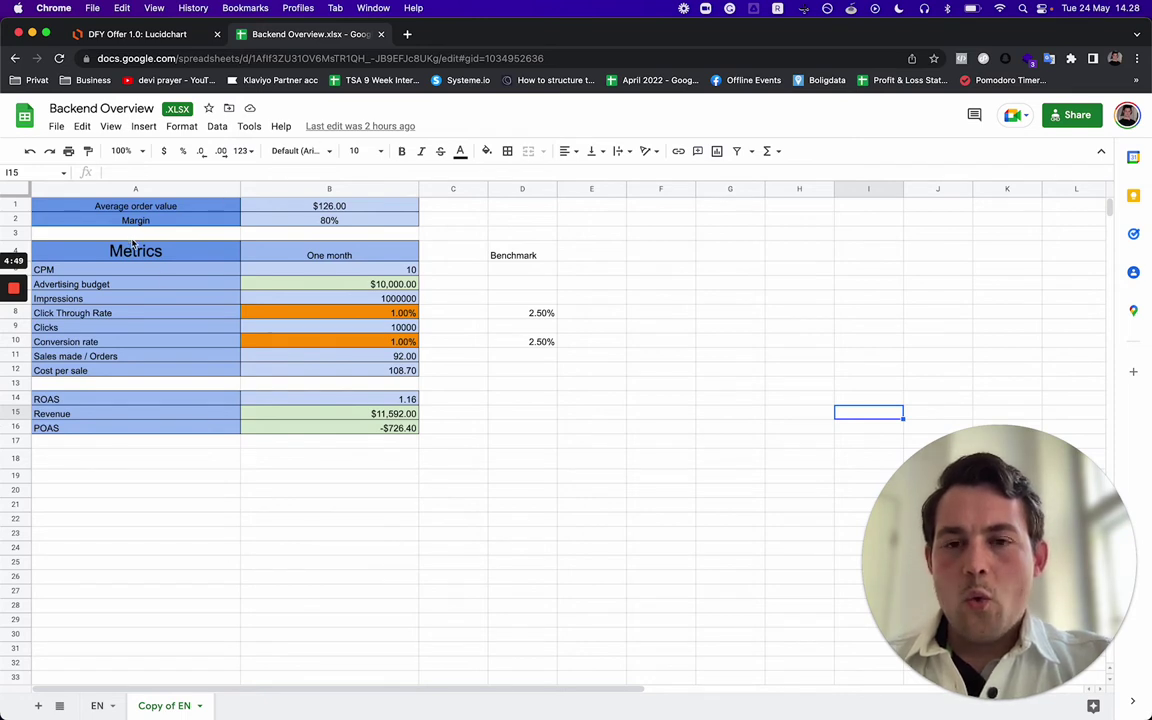
click(334, 311)
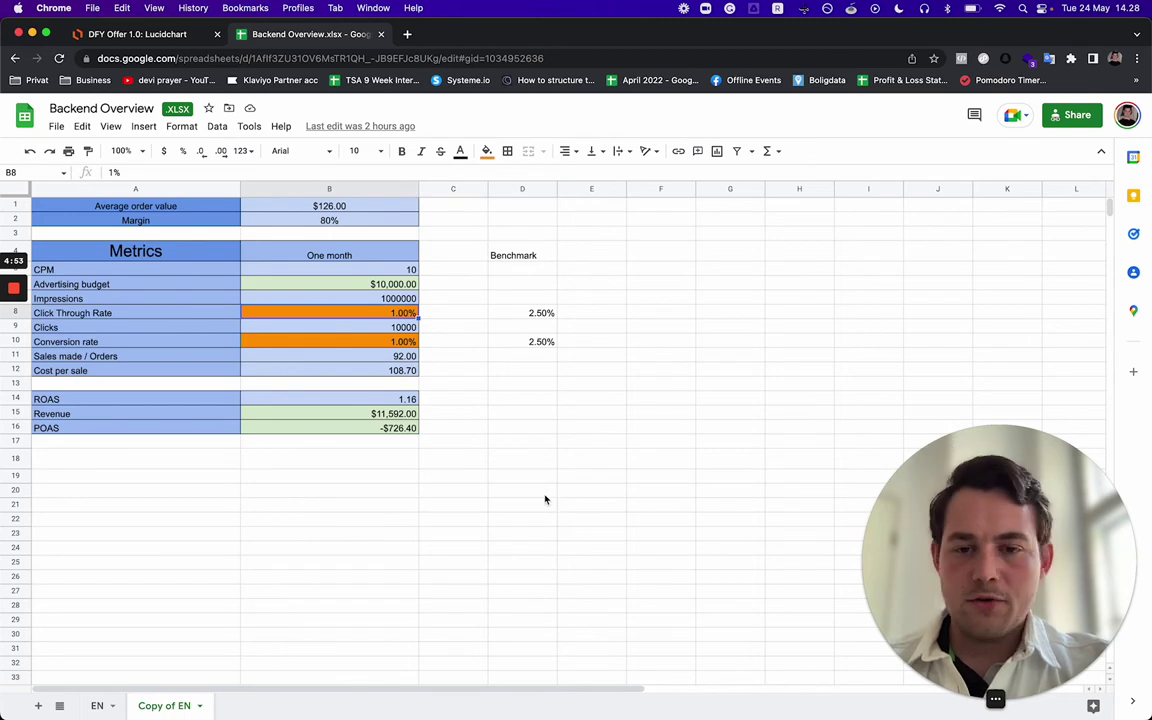
click(121, 151)
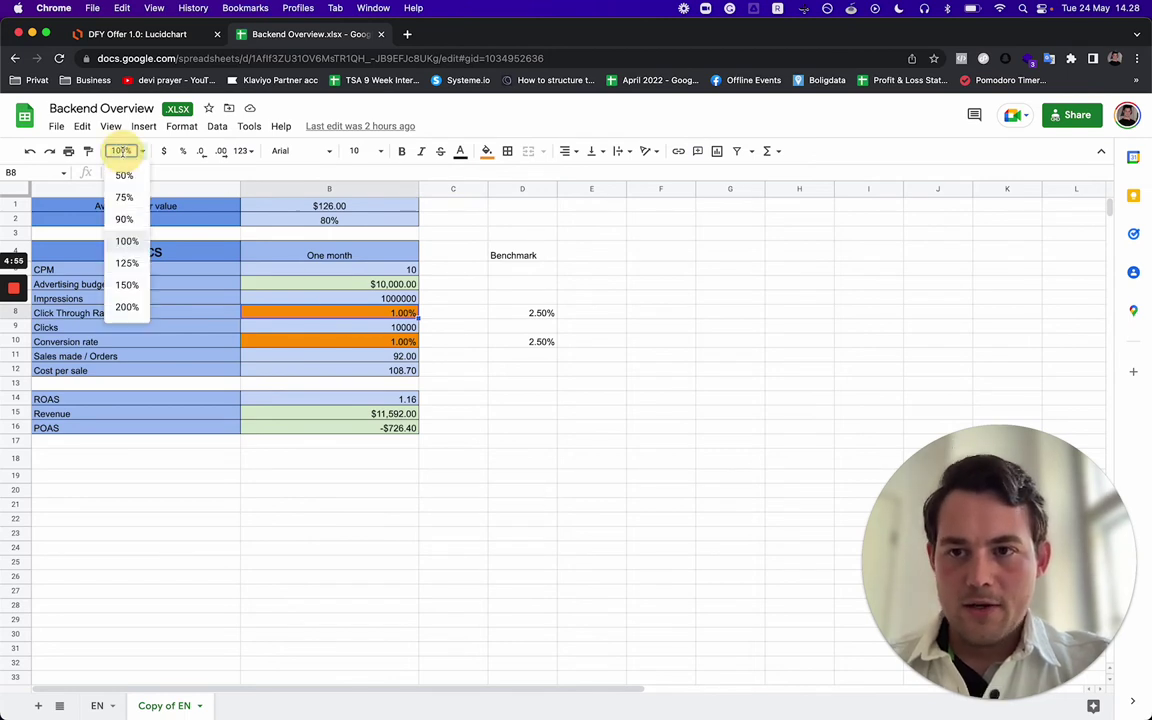
click(126, 263)
click(144, 154)
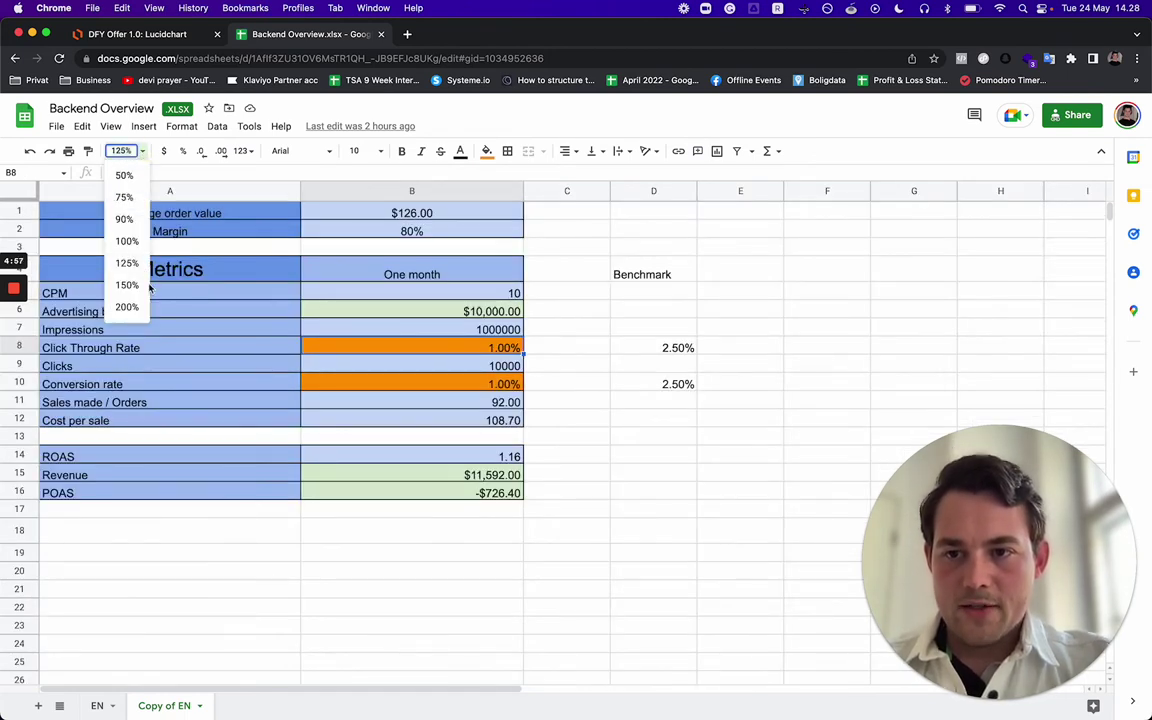
click(128, 283)
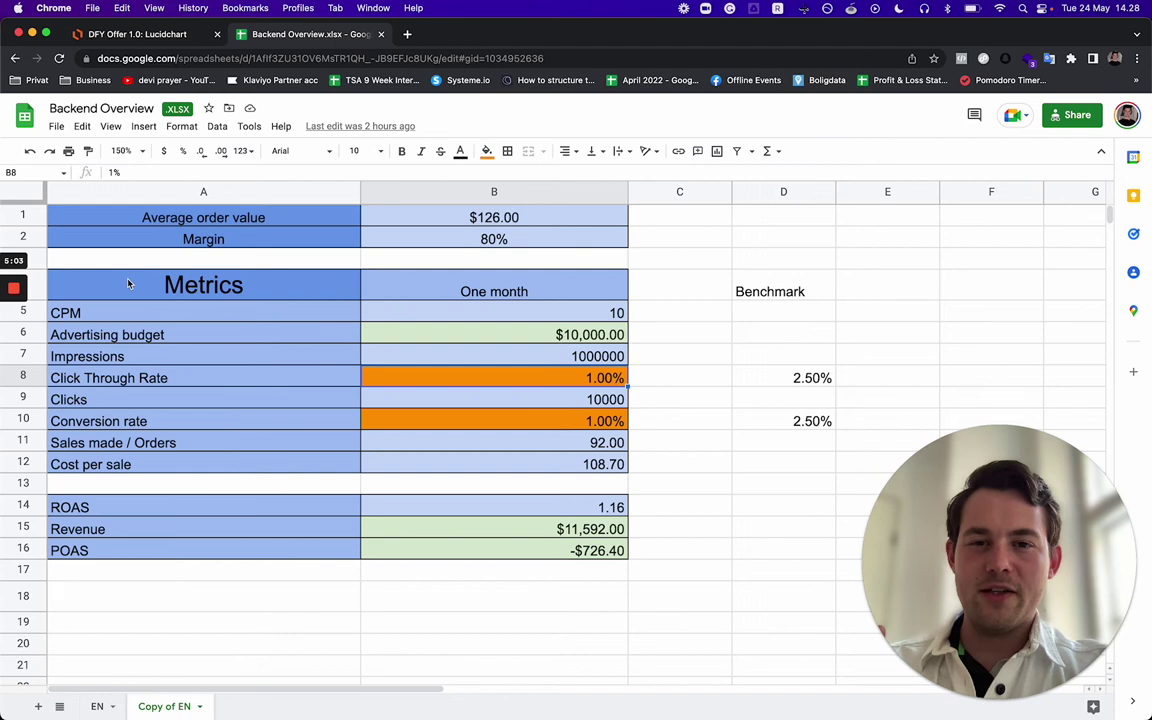
click(470, 218)
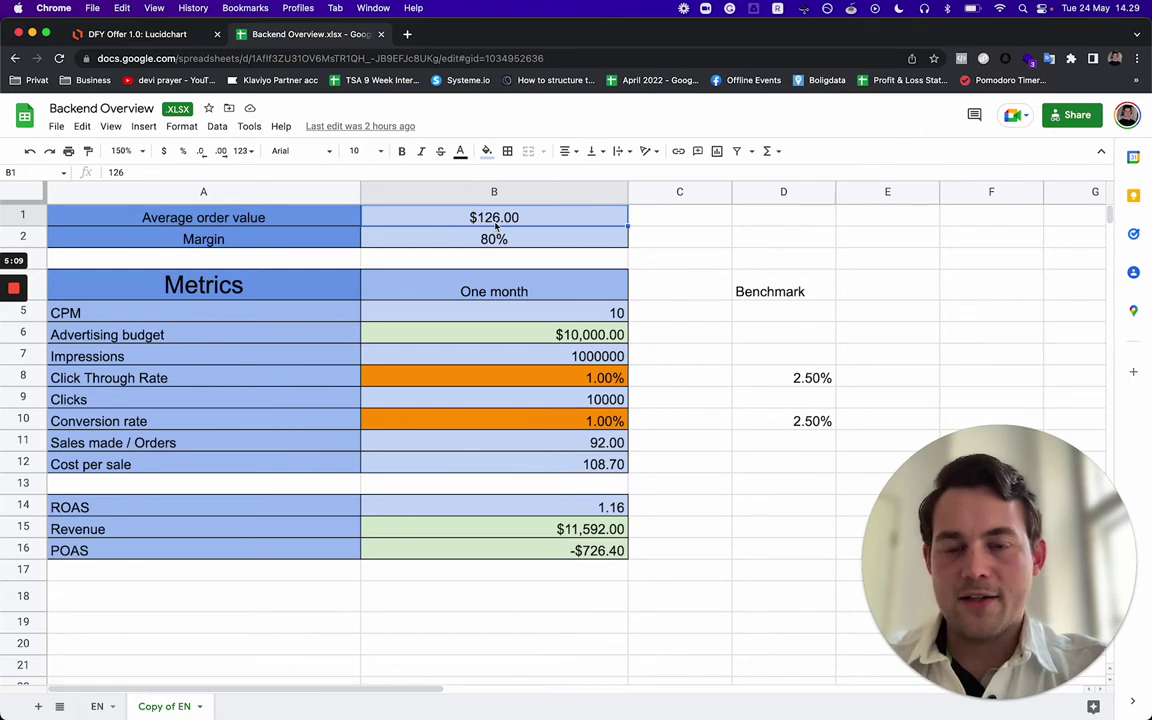
Step: Enter 120 as the average order value, dropping revenue to $11,040.00 and POAS to -$1,168.00
text(120)
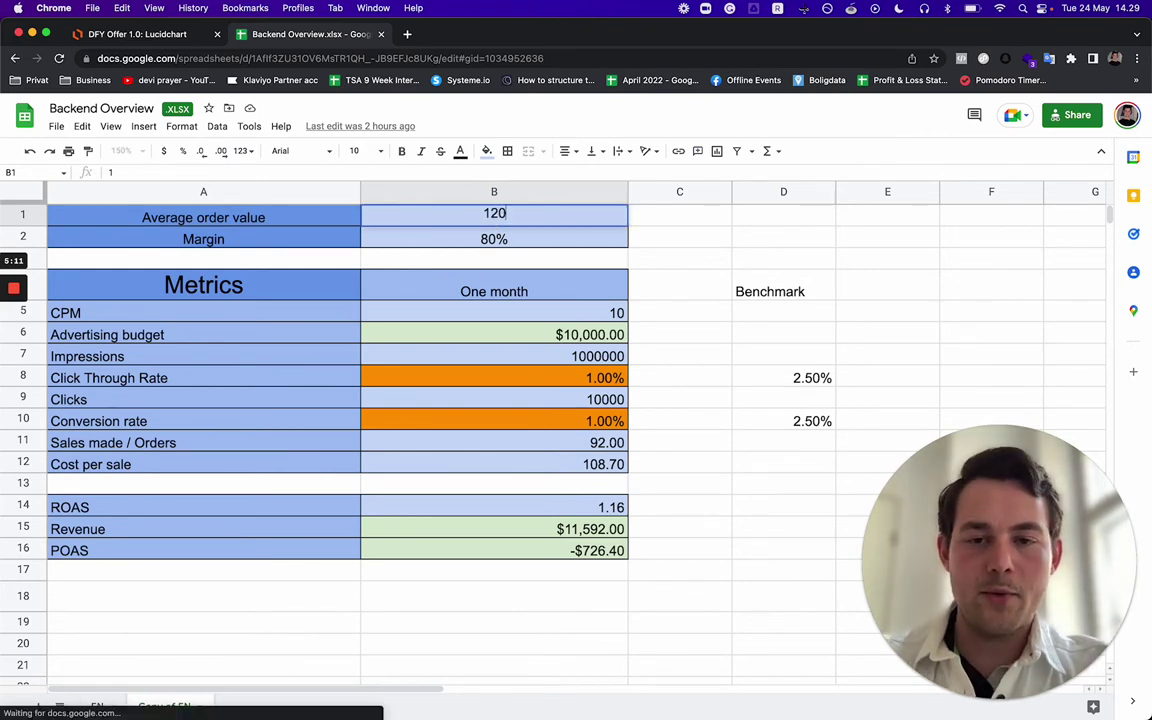
key(Return)
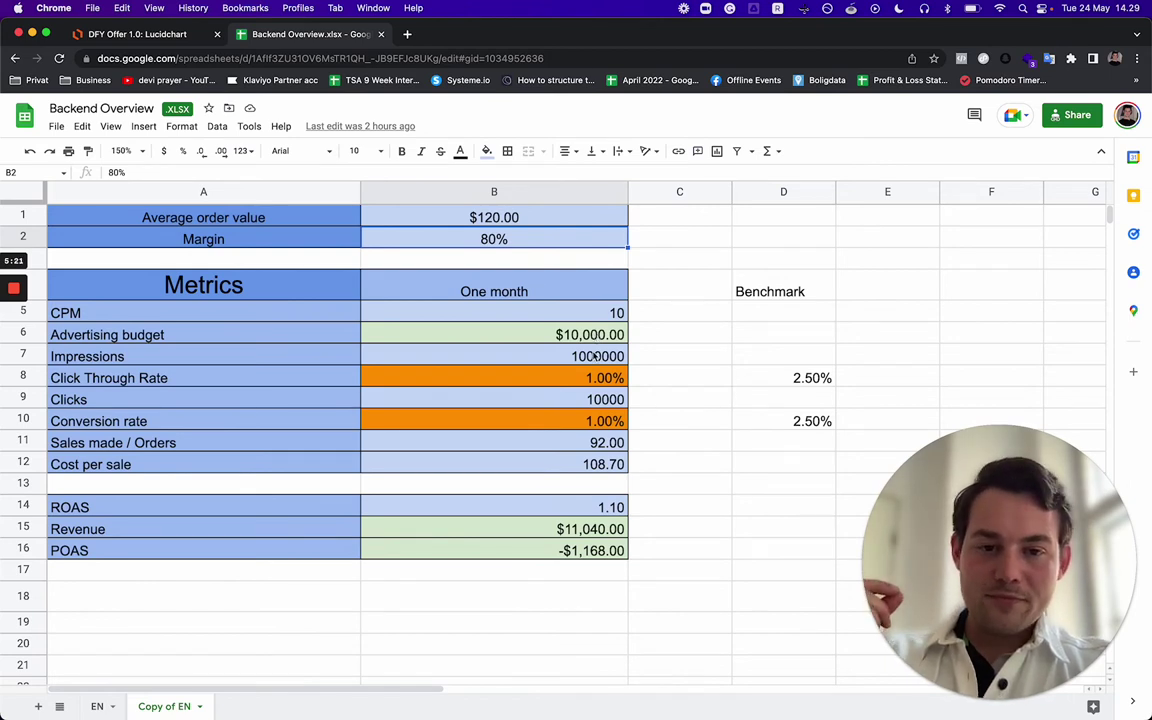
click(589, 421)
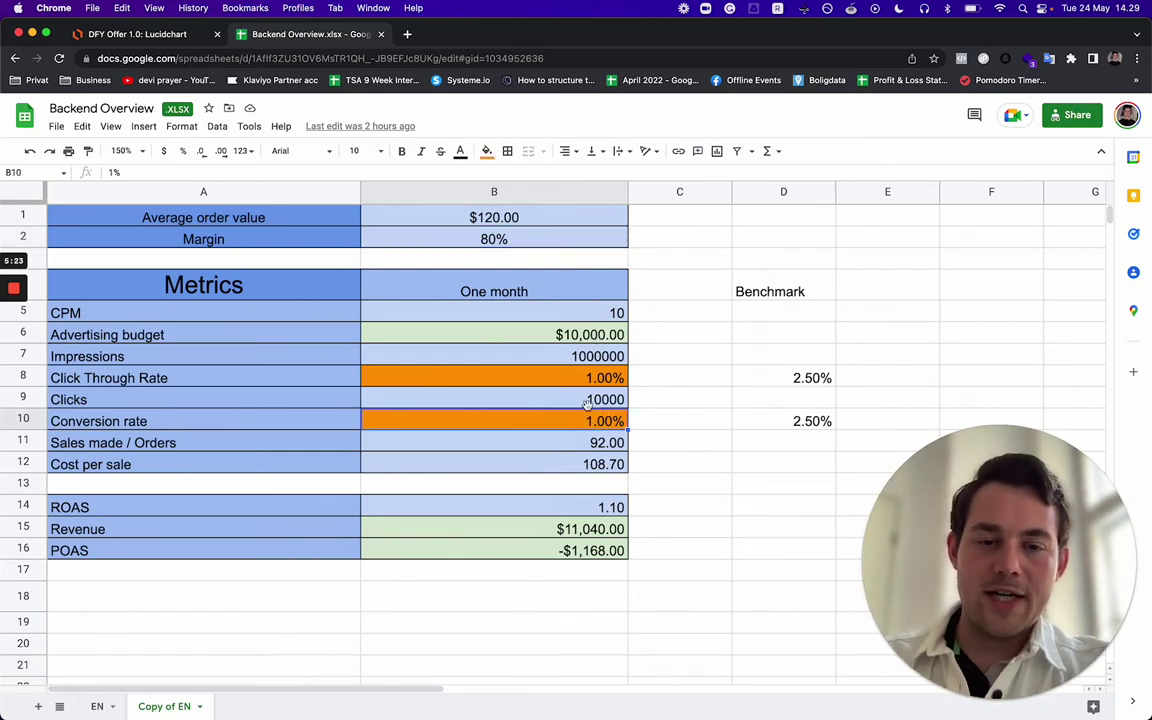
click(498, 384)
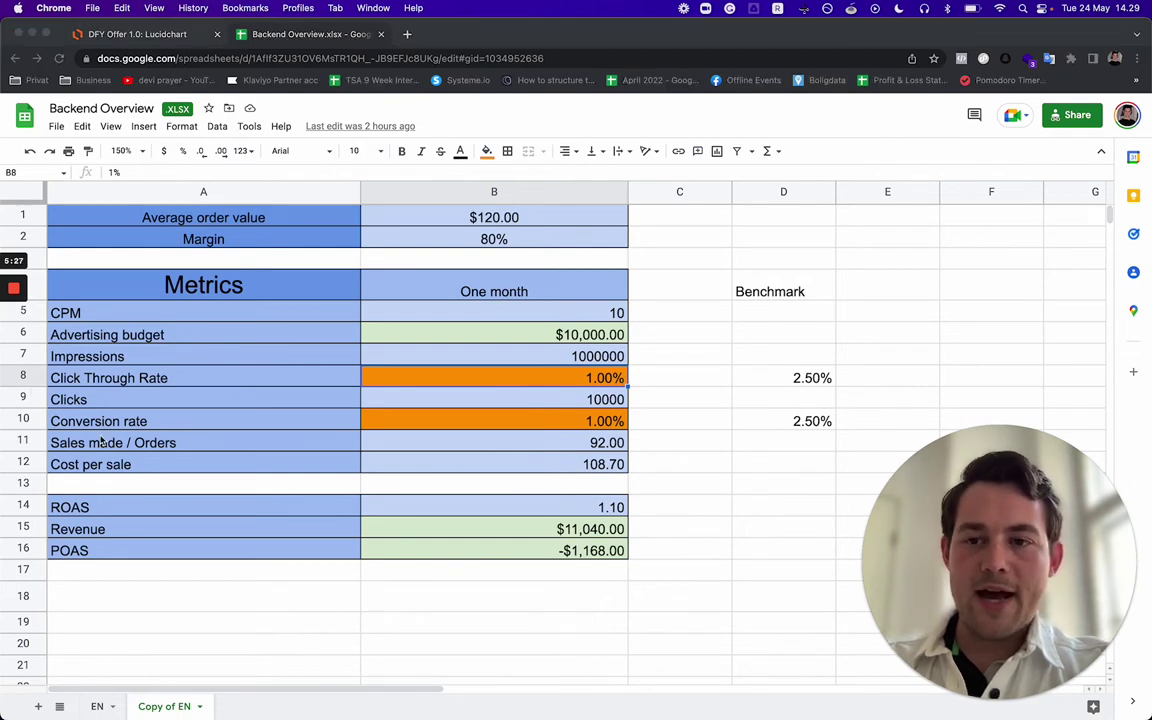
click(516, 388)
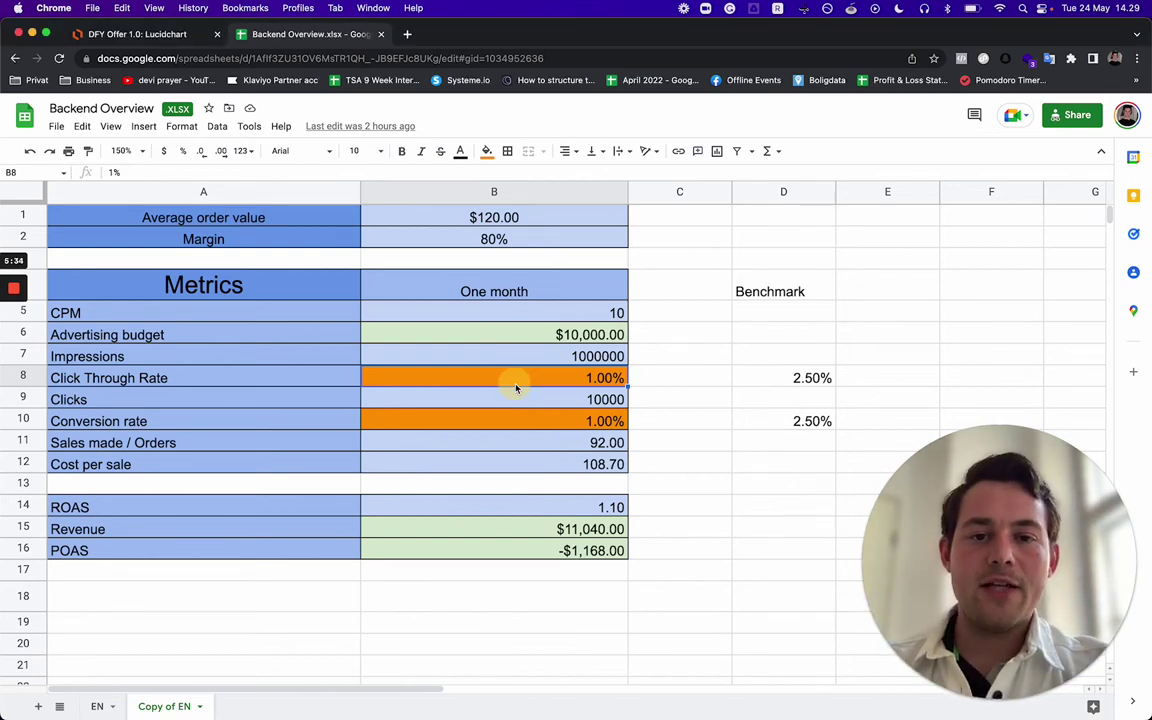
Step: Inspect the Impressions, Click Through Rate, Sales made, Advertising budget and Cost per sale cells
click(561, 358)
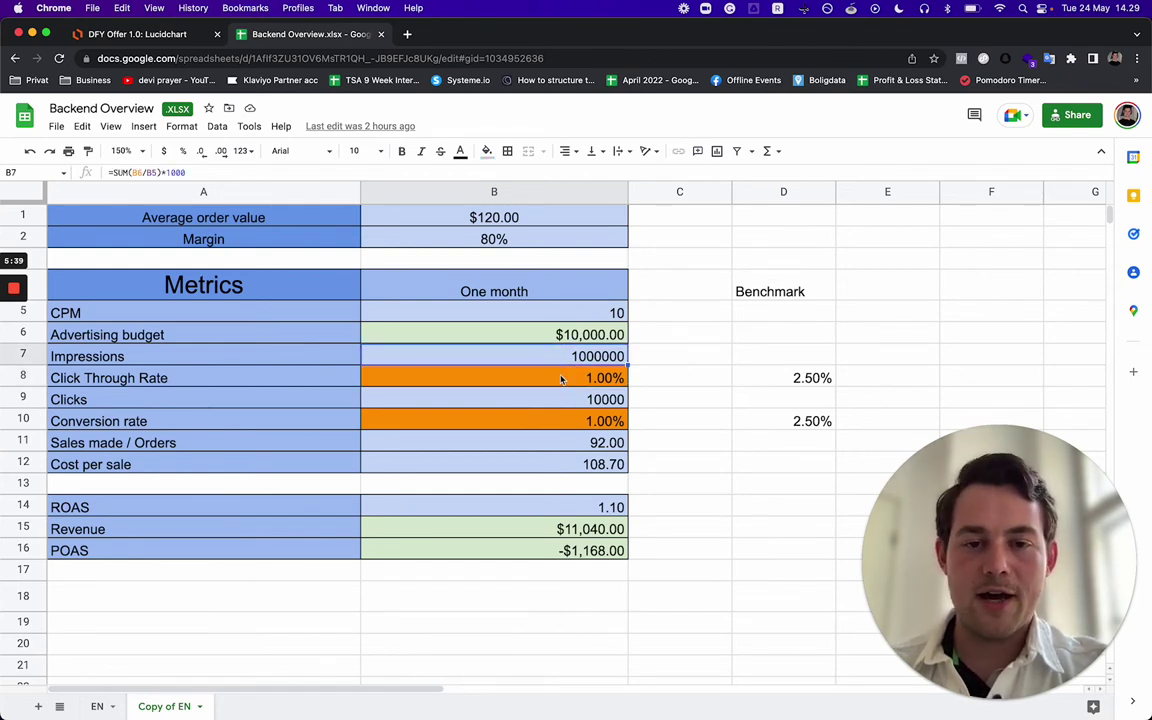
click(561, 378)
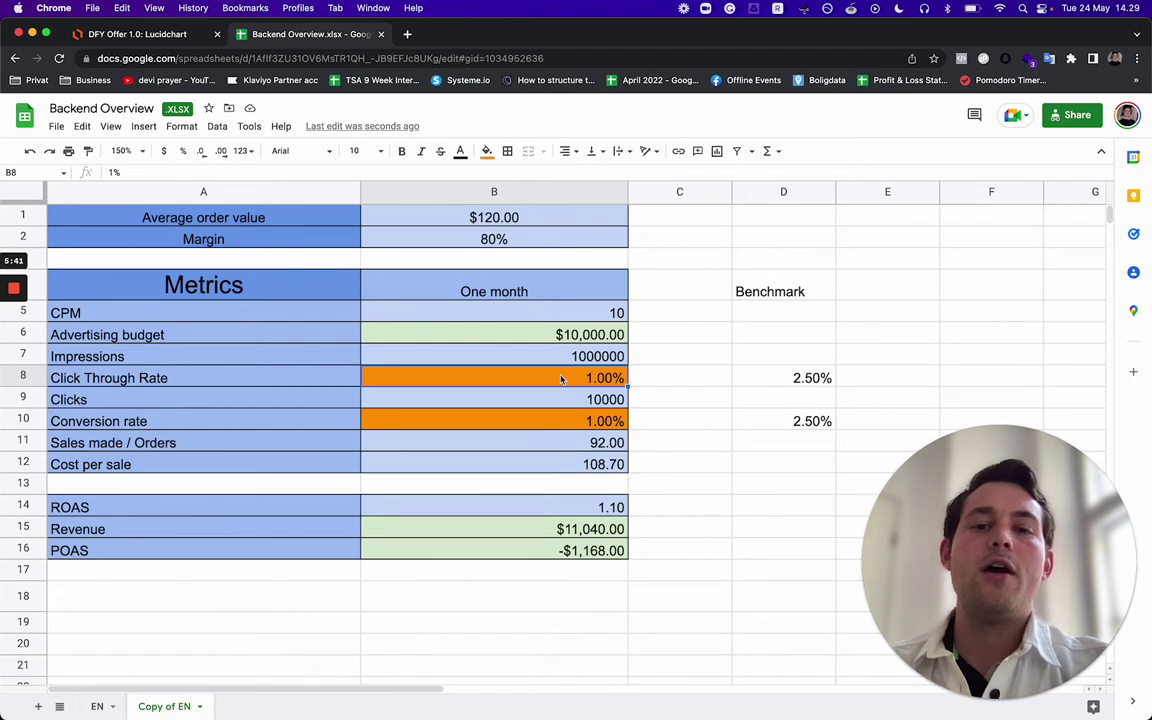
click(540, 443)
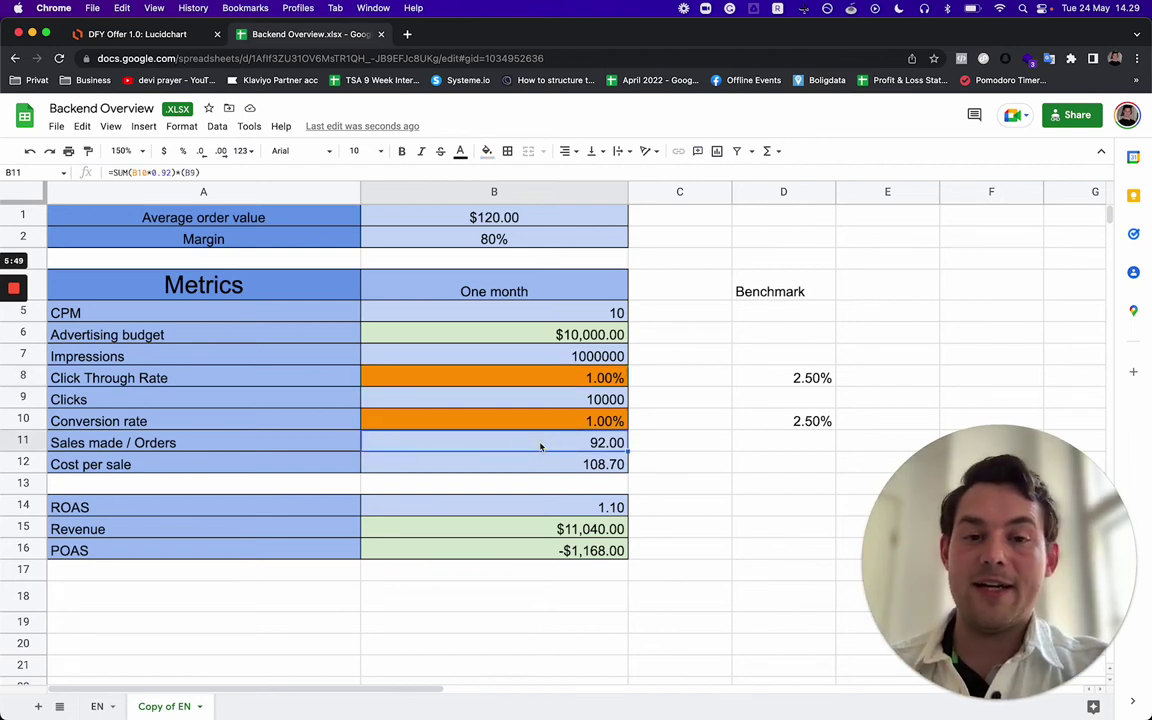
click(599, 343)
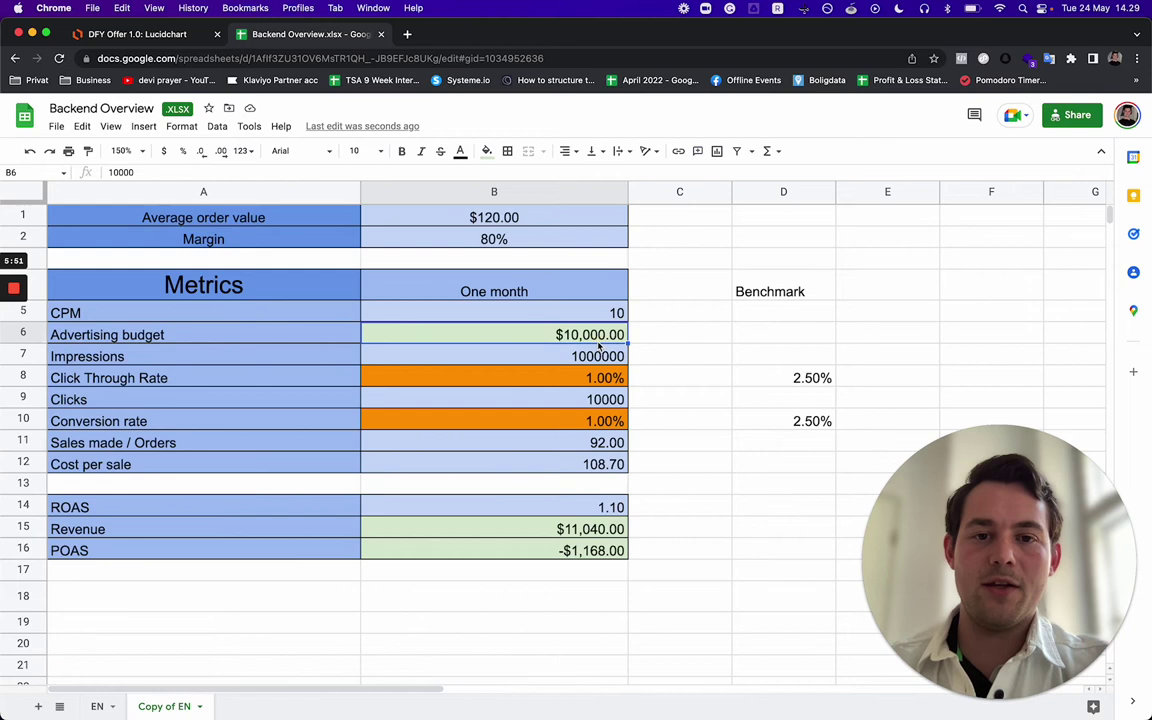
click(575, 450)
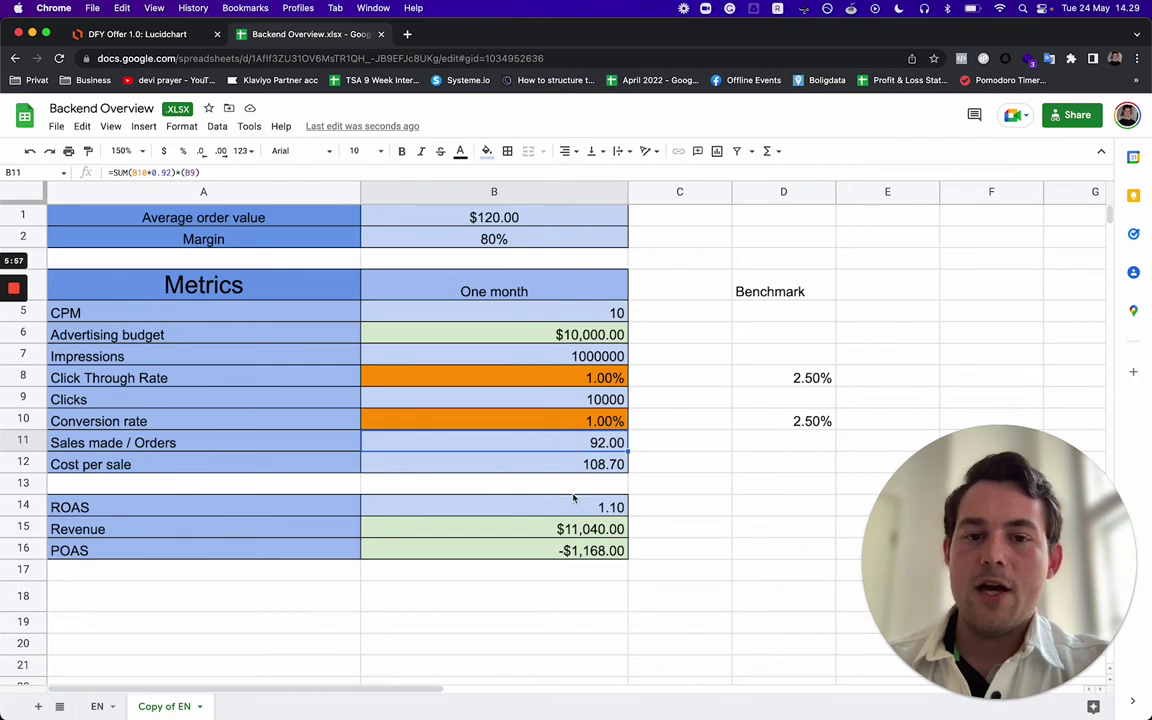
click(573, 468)
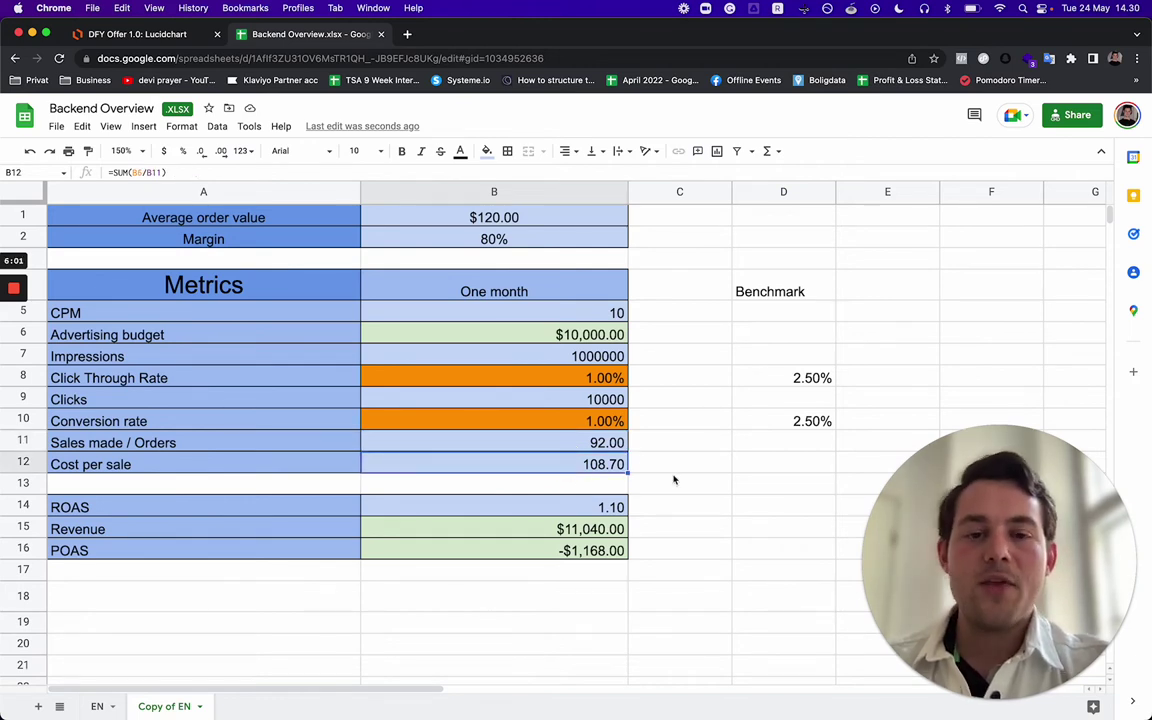
Step: Try Click Through Rate at 2%, then 1%, and settle on 2.00% so POAS reaches $7,664.00
click(588, 380)
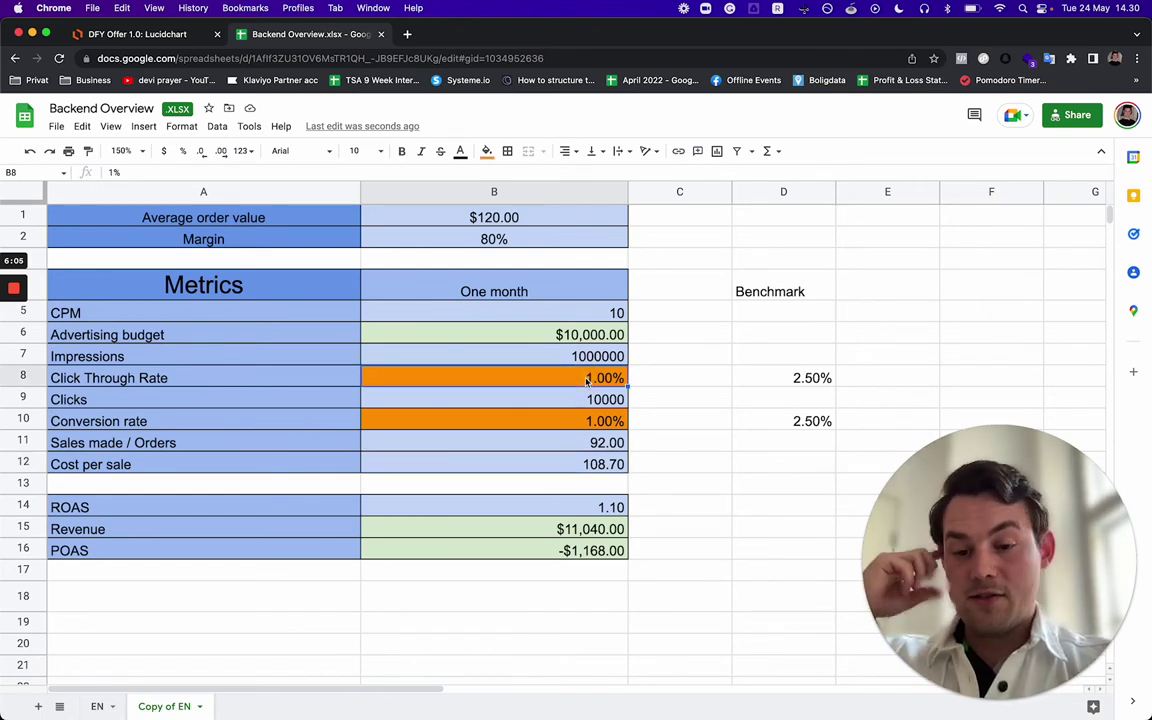
text(2)
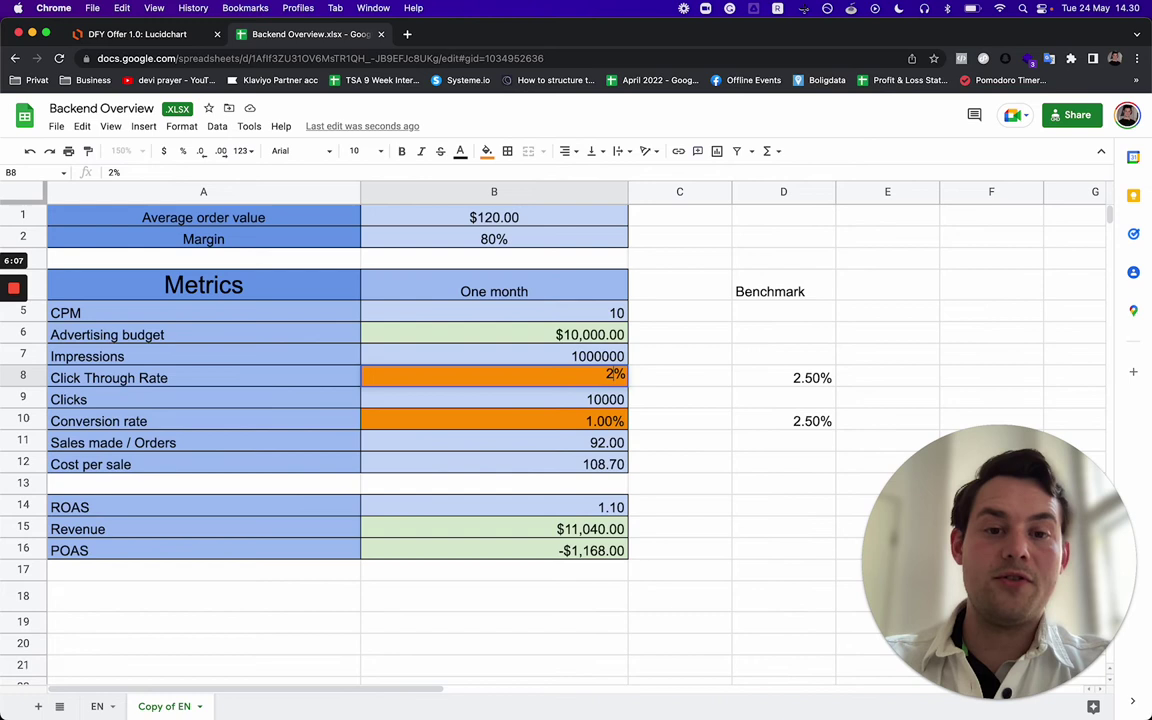
key(Return)
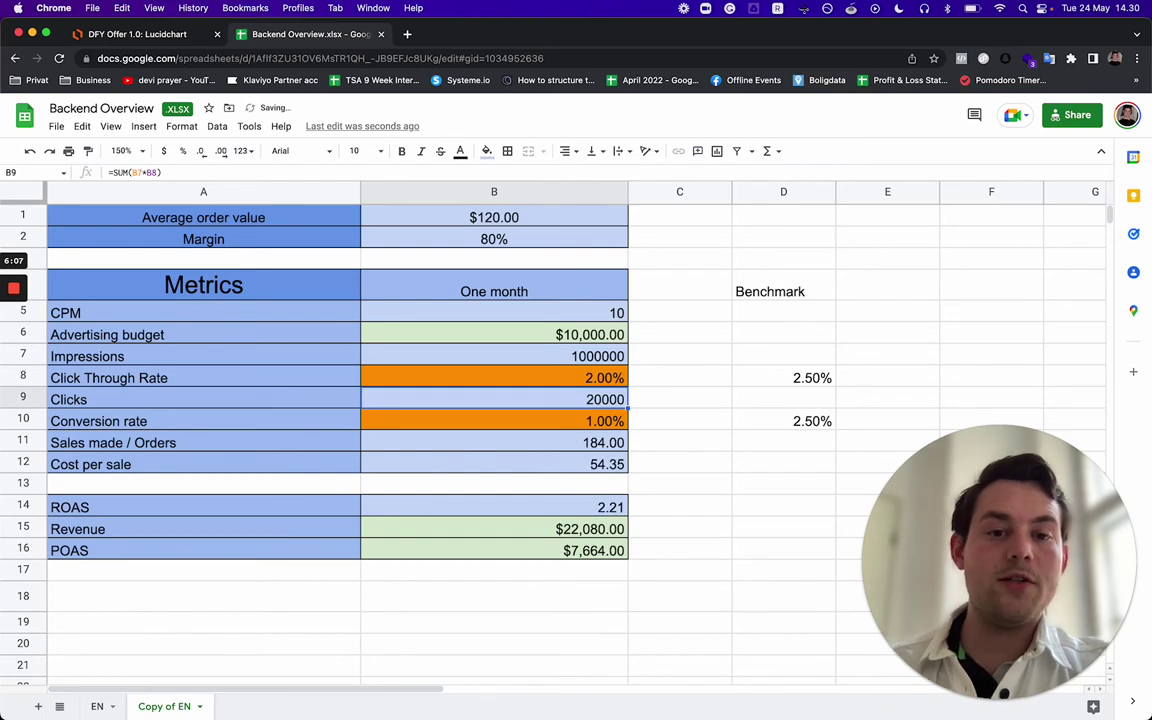
click(609, 381)
text(1)
key(Return)
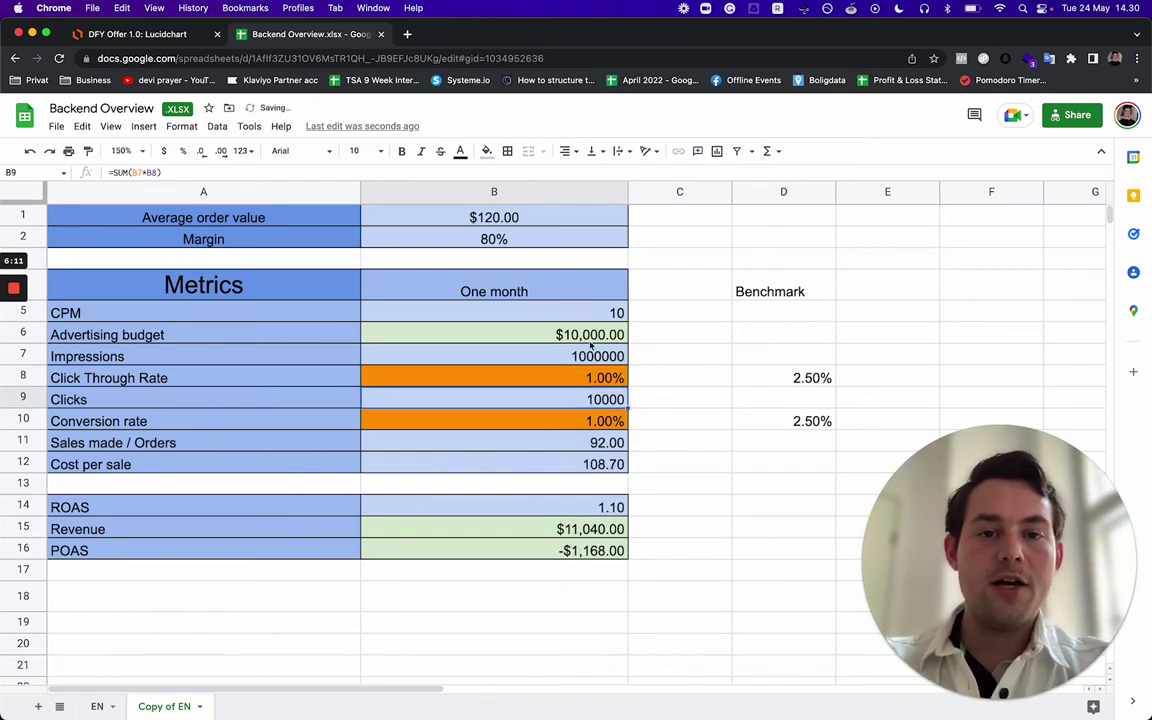
click(592, 377)
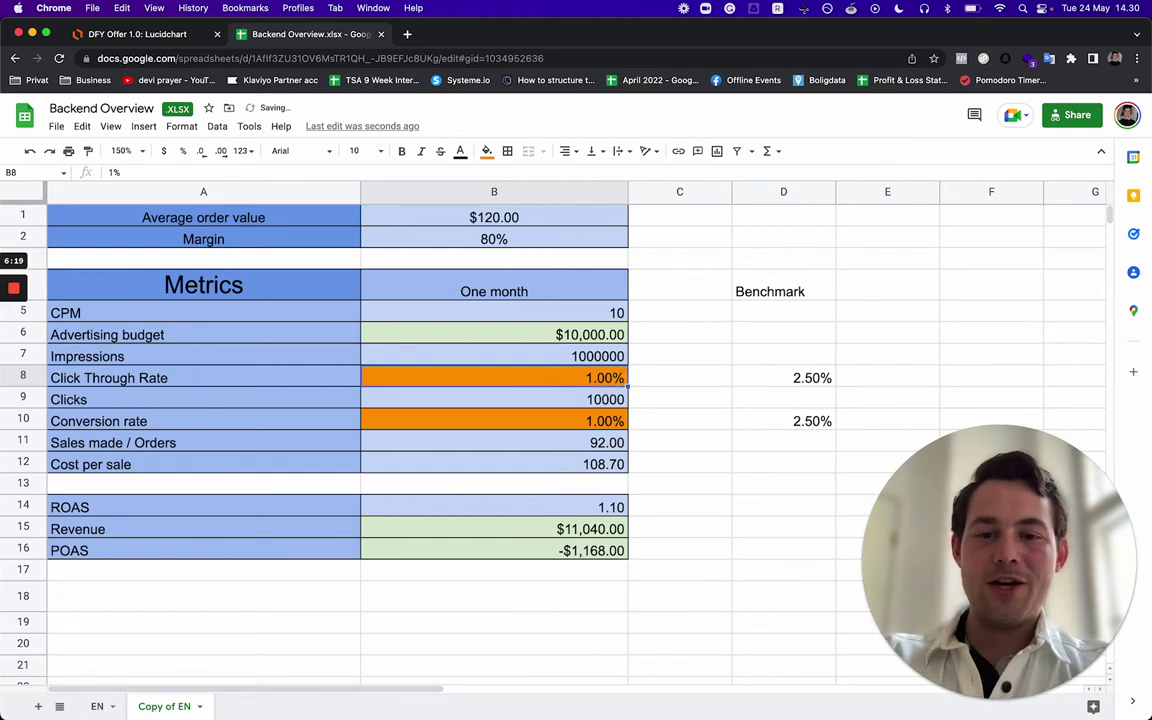
text(2)
key(Return)
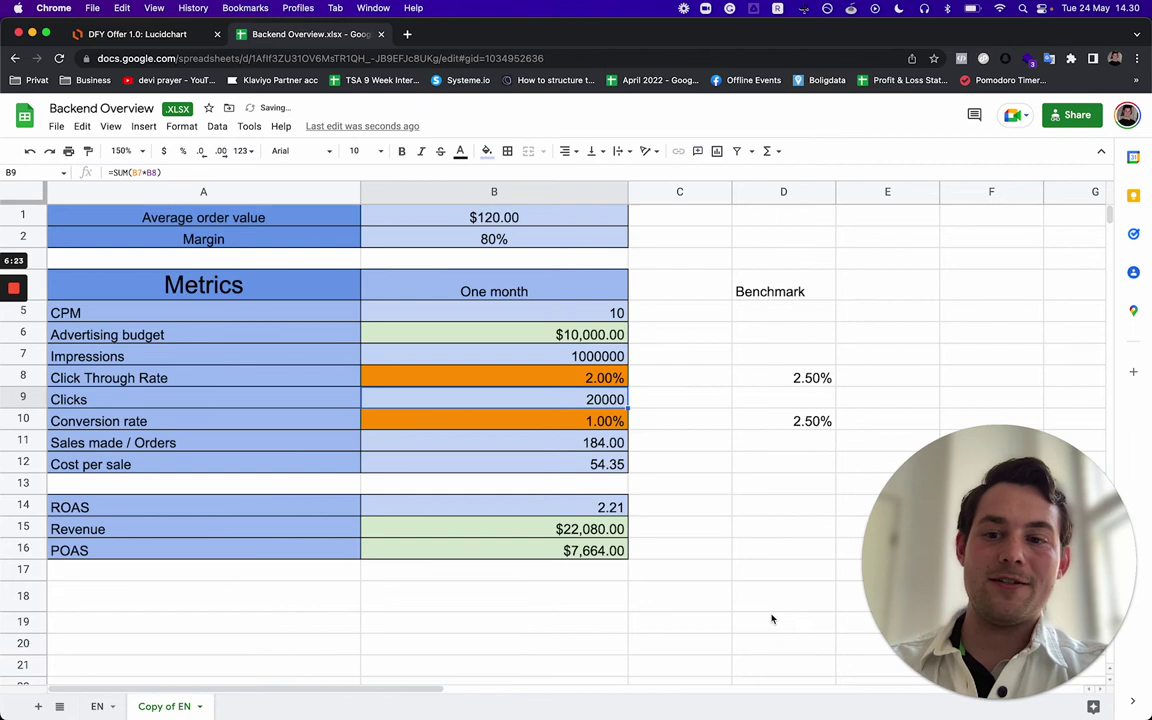
Step: Review the POAS and ROAS rows, the B16 POAS formula, and the Advertising budget value
click(76, 553)
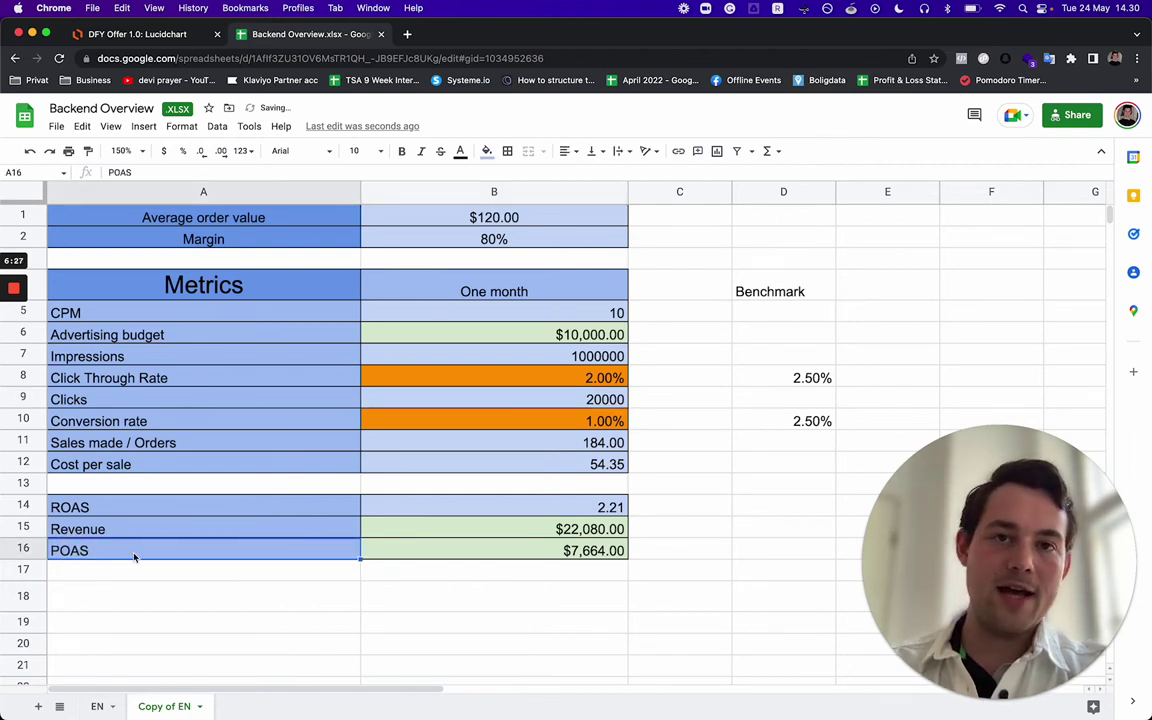
click(145, 510)
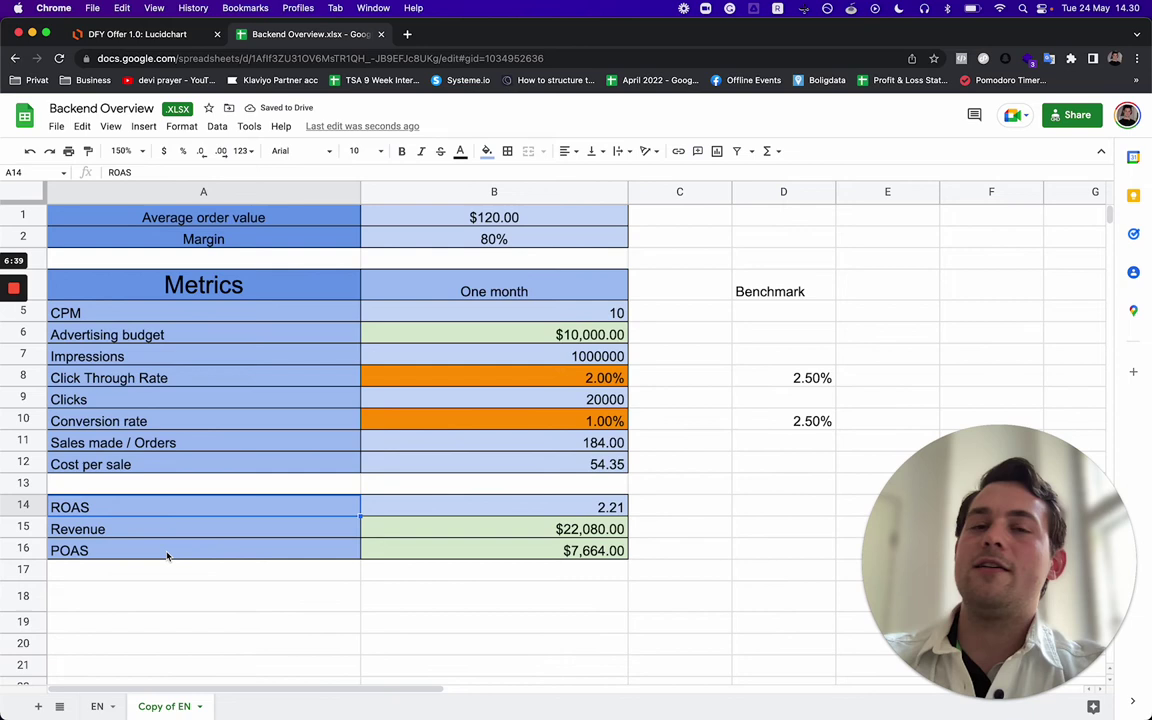
click(520, 548)
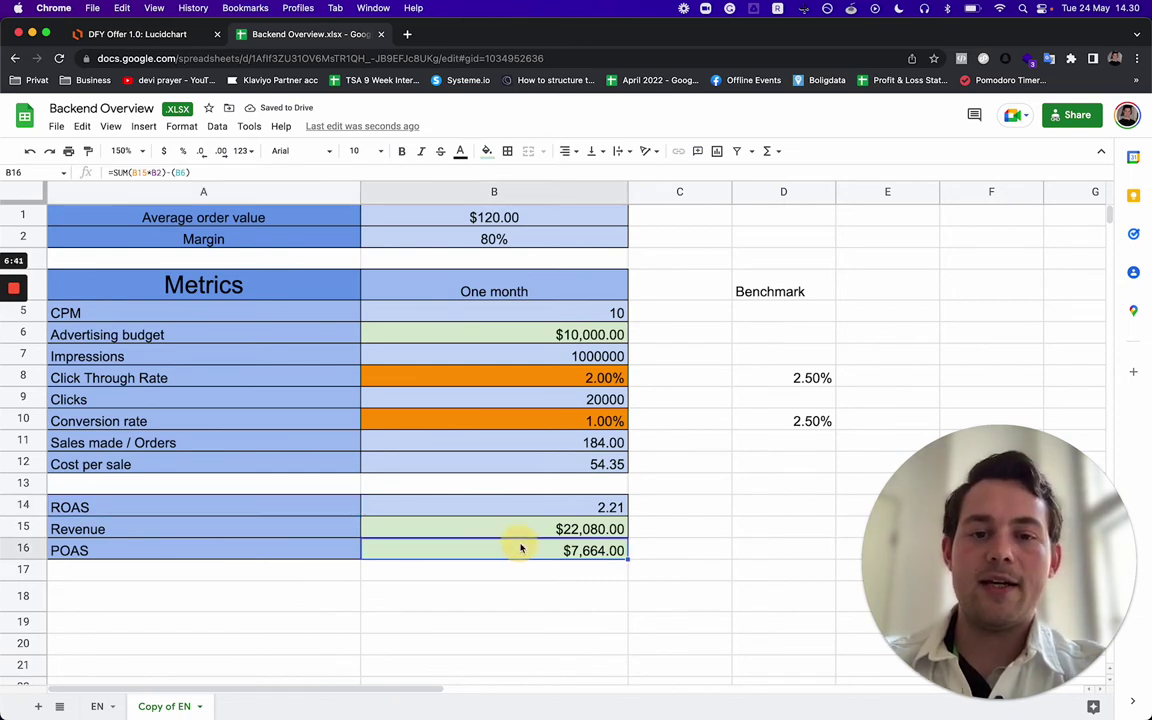
click(596, 334)
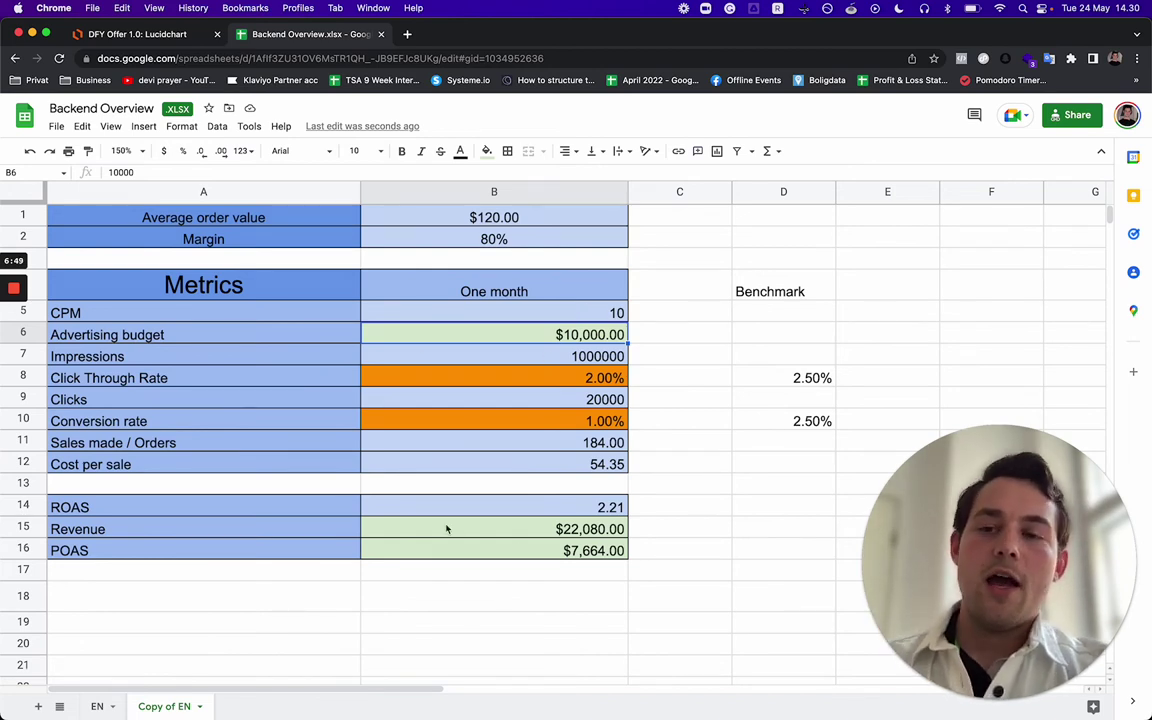
Step: Set Click Through Rate in B8 and Conversion rate in B10 to 2.5%, matching the D8 benchmark
click(571, 378)
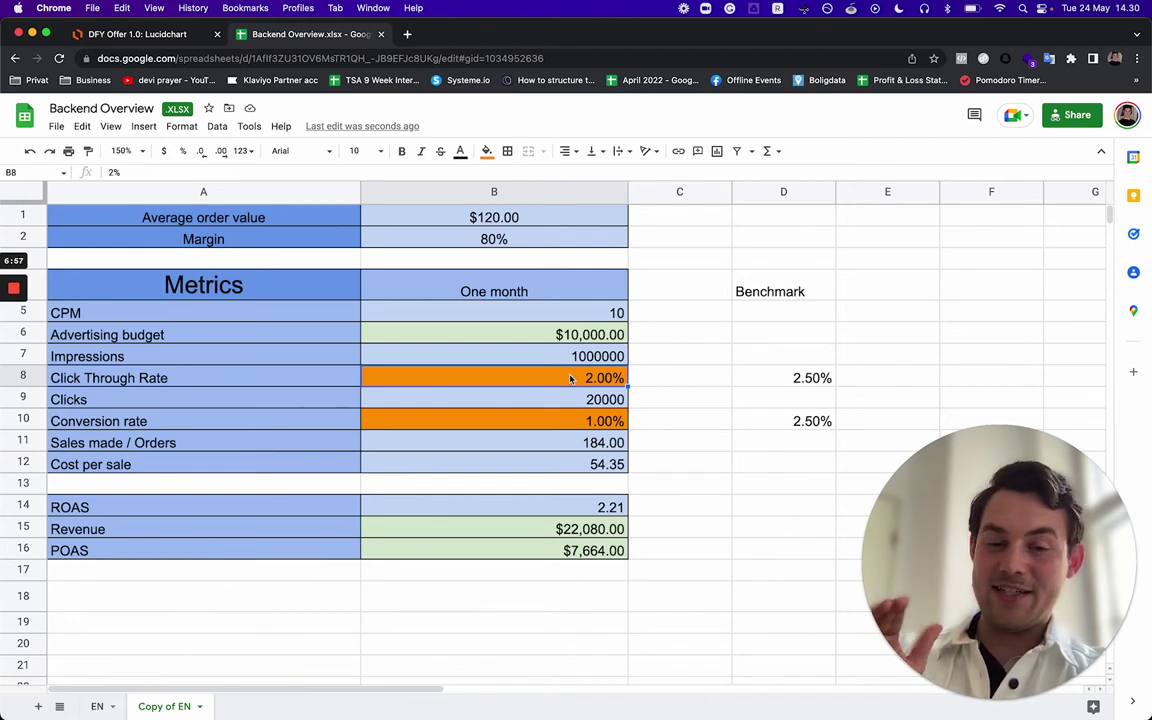
click(792, 378)
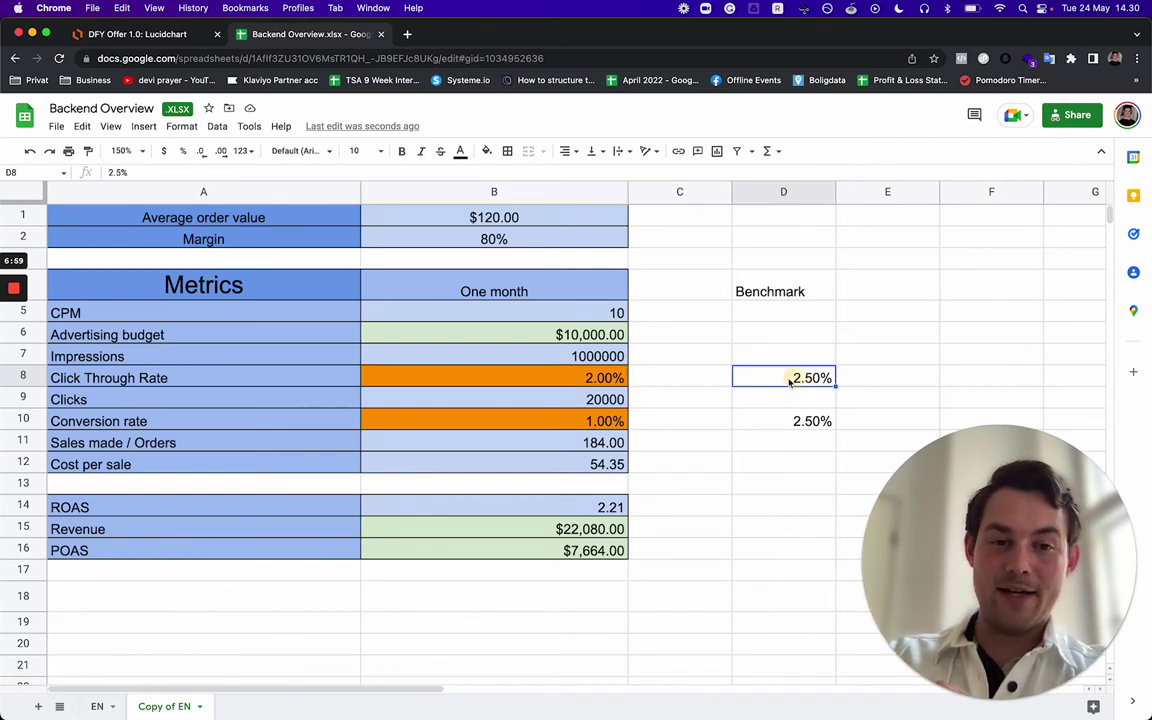
click(614, 375)
text(2.5)
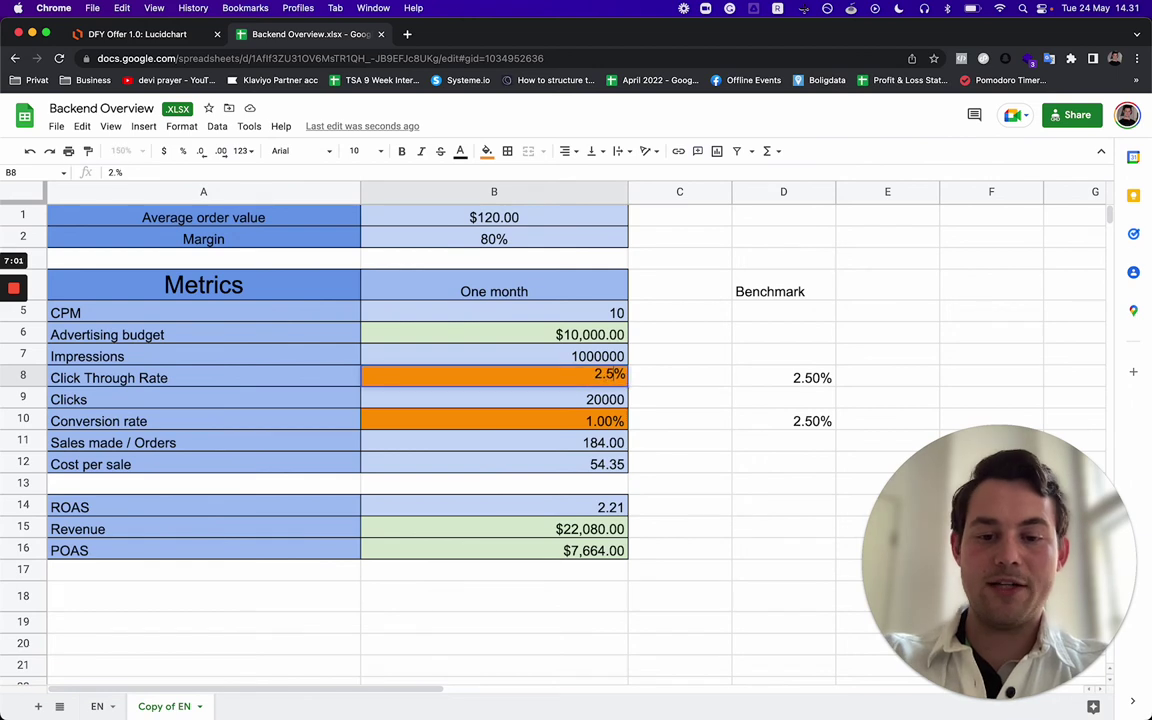
key(Return)
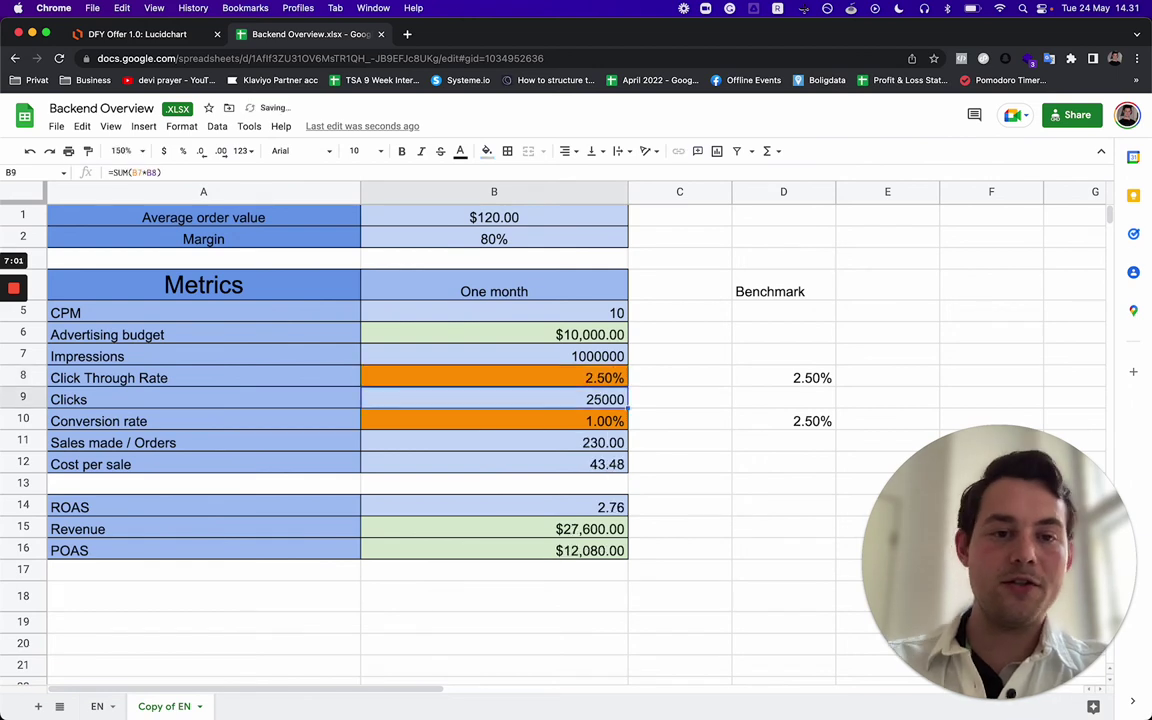
click(596, 419)
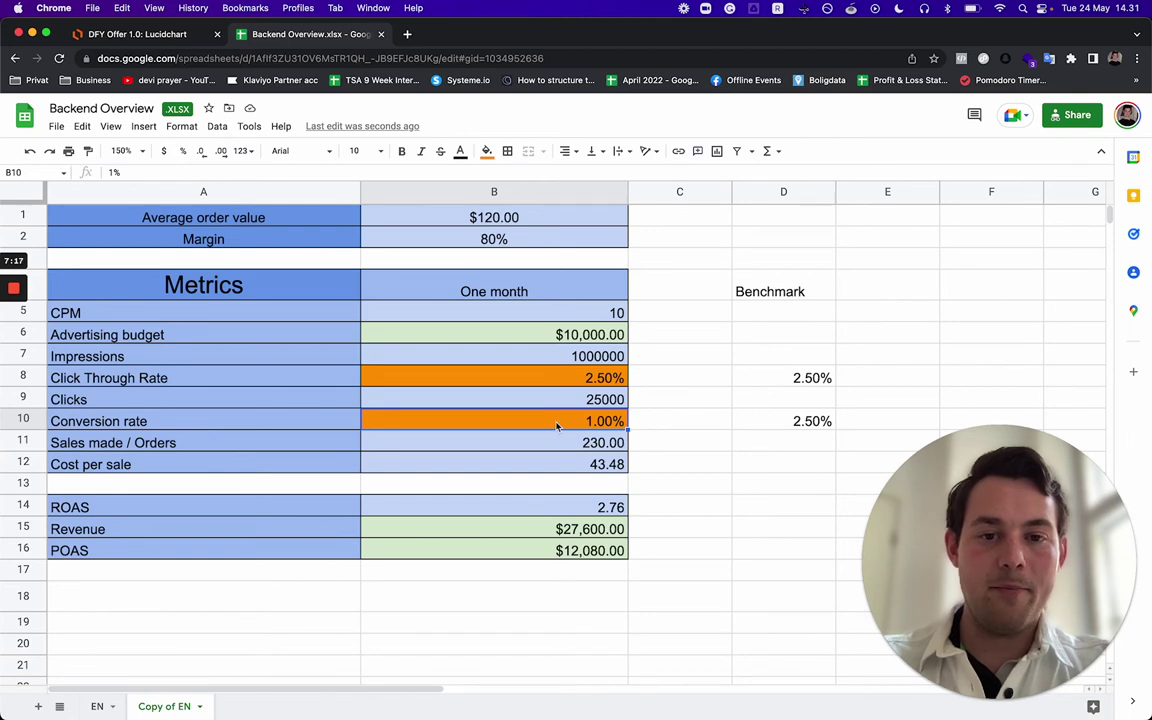
text(2%.5)
key(Return)
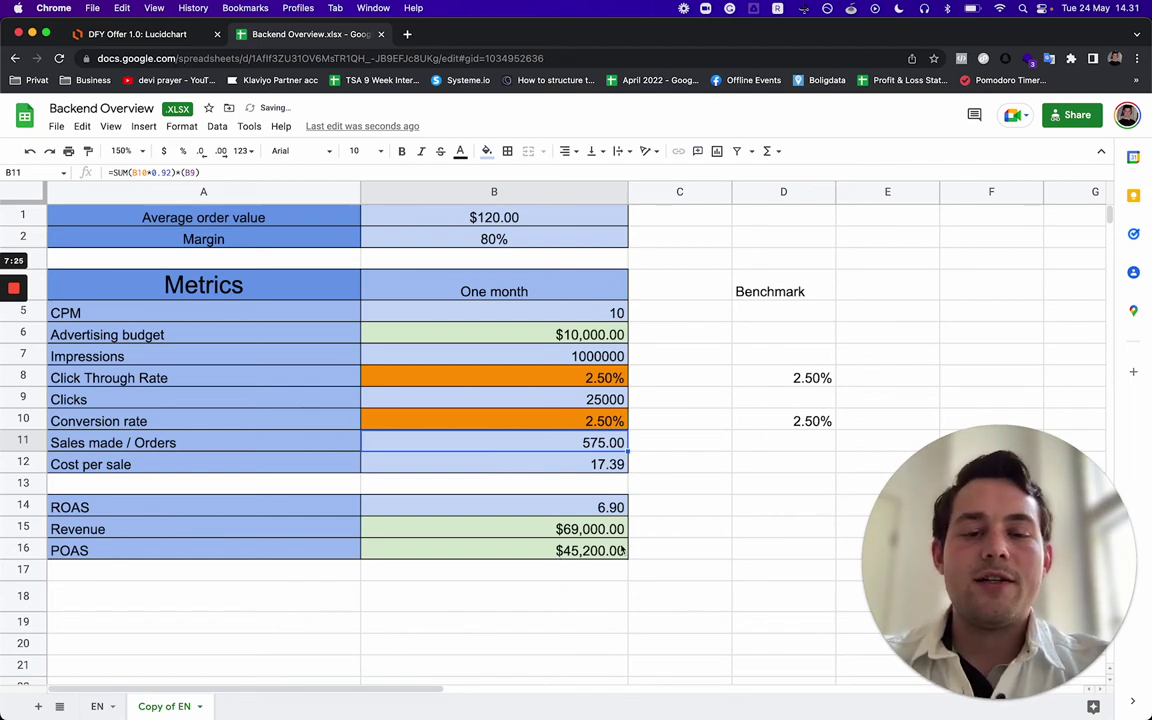
Step: Review the Click Through Rate, Conversion rate and B14 ROAS formula, then select B4:B16
click(470, 239)
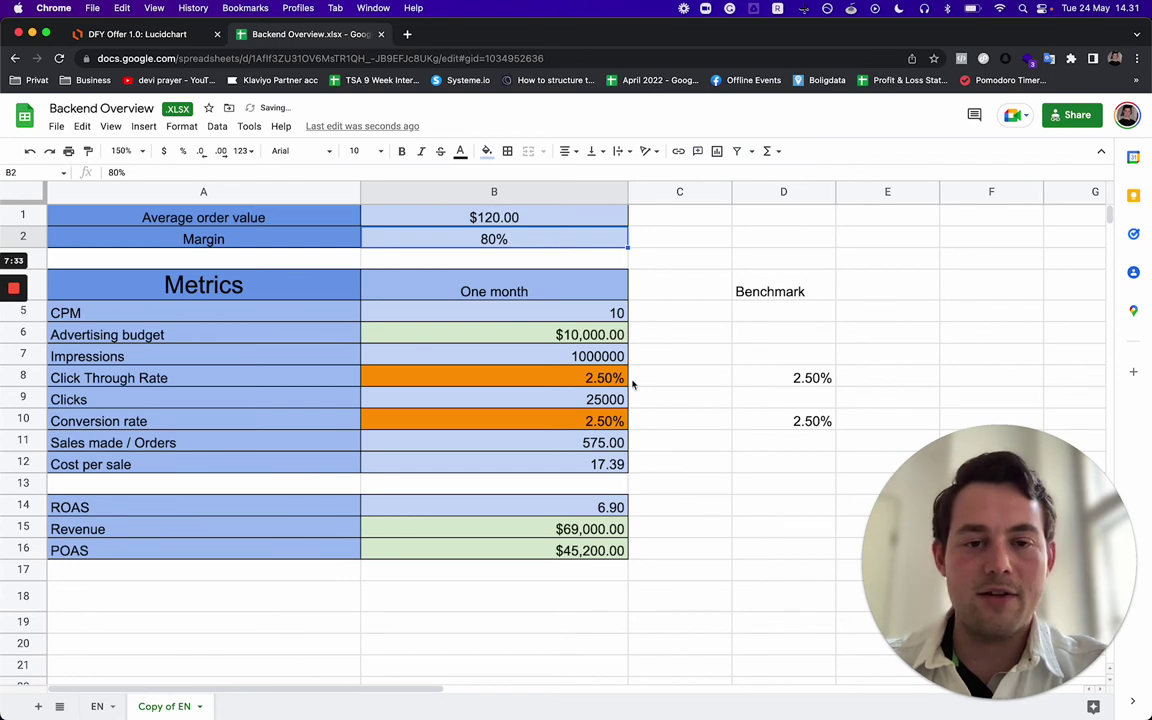
click(571, 378)
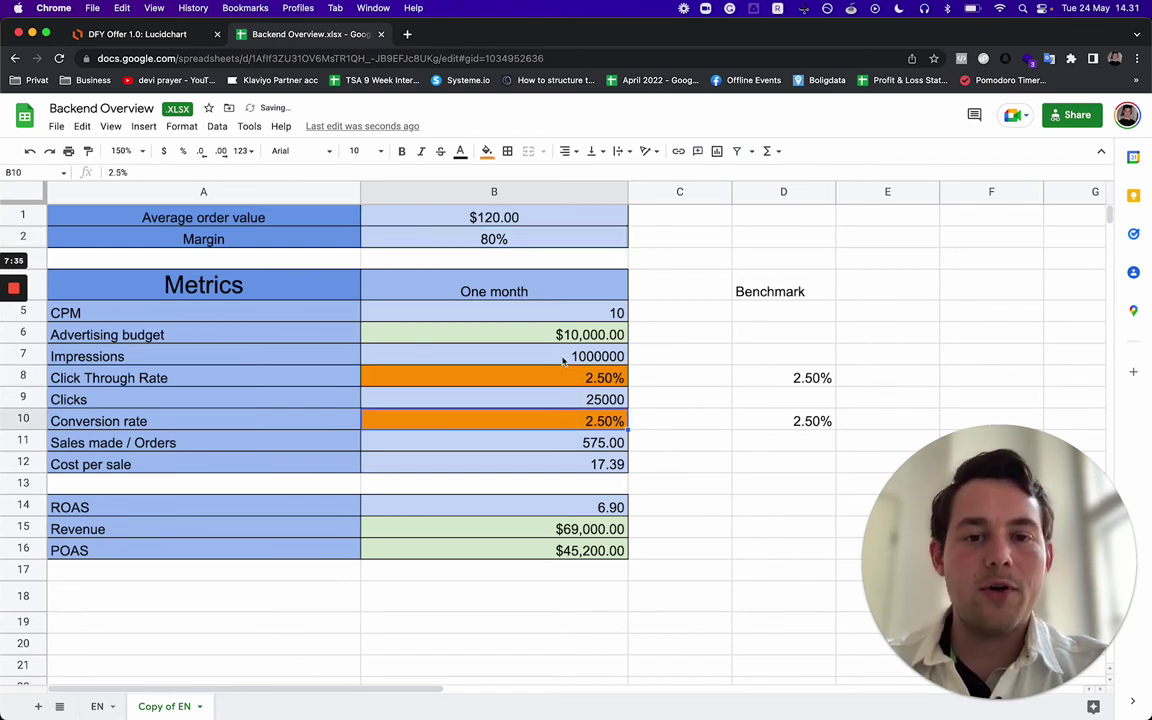
click(553, 372)
click(560, 421)
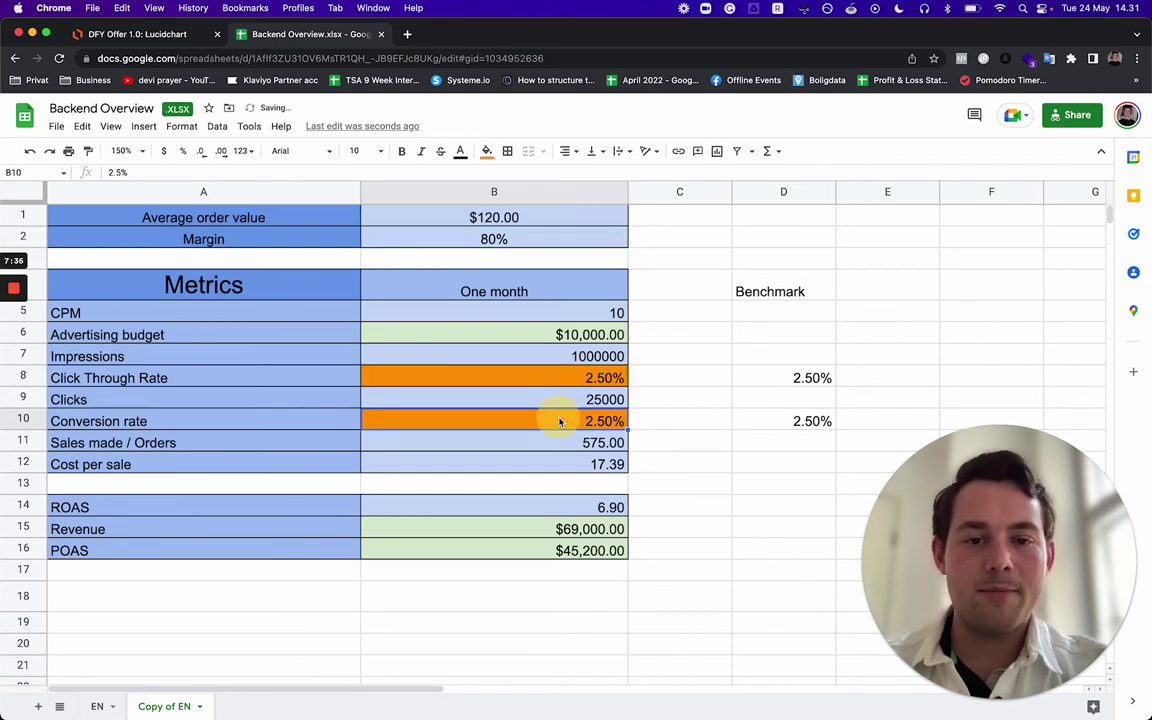
click(555, 505)
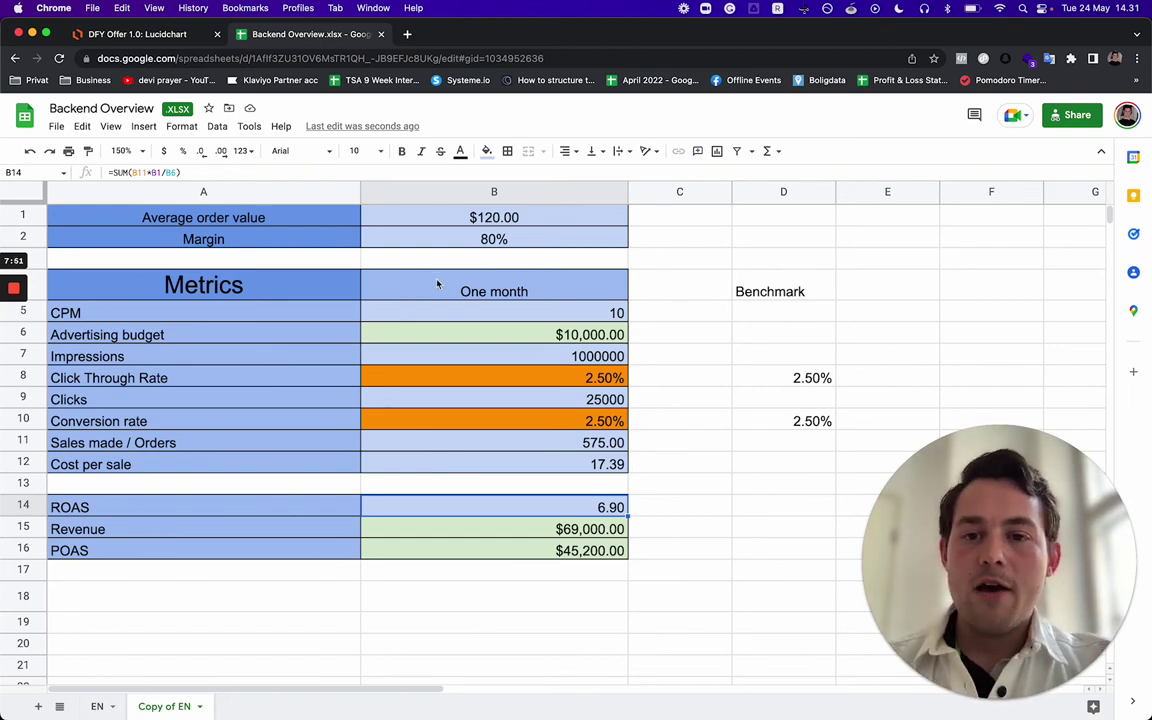
drag(547, 286, 519, 560)
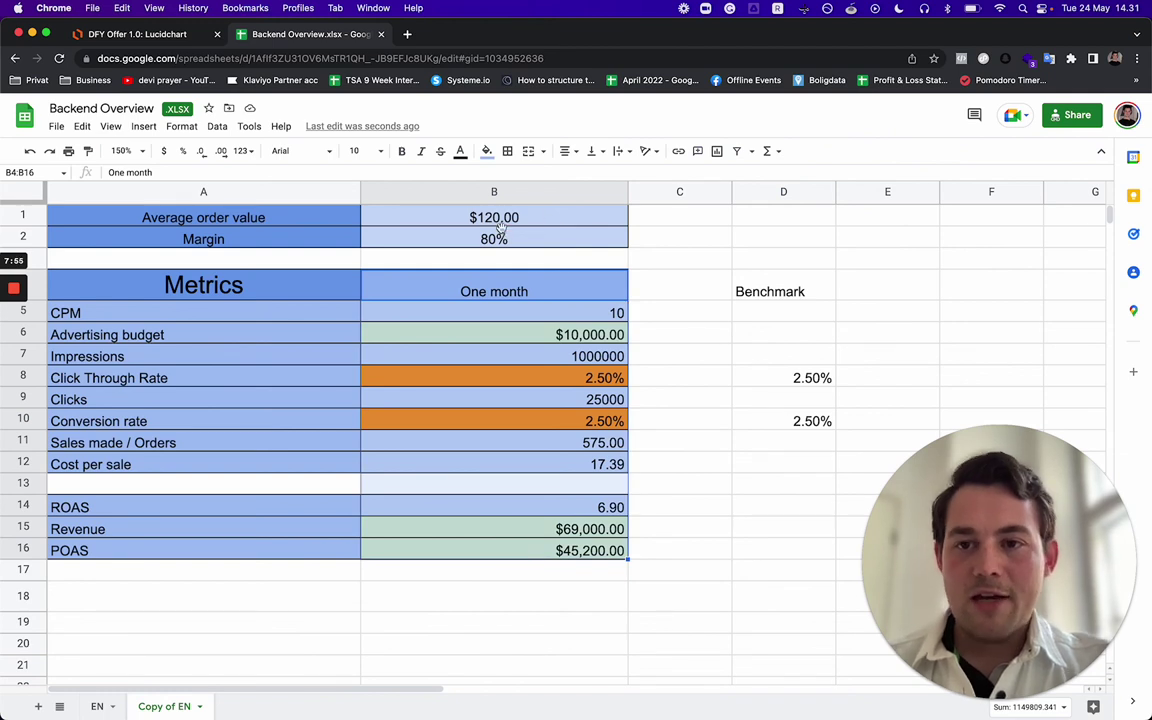
Step: Change the Margin in B2 to 5%, turning POAS to -$6,550.00
click(452, 232)
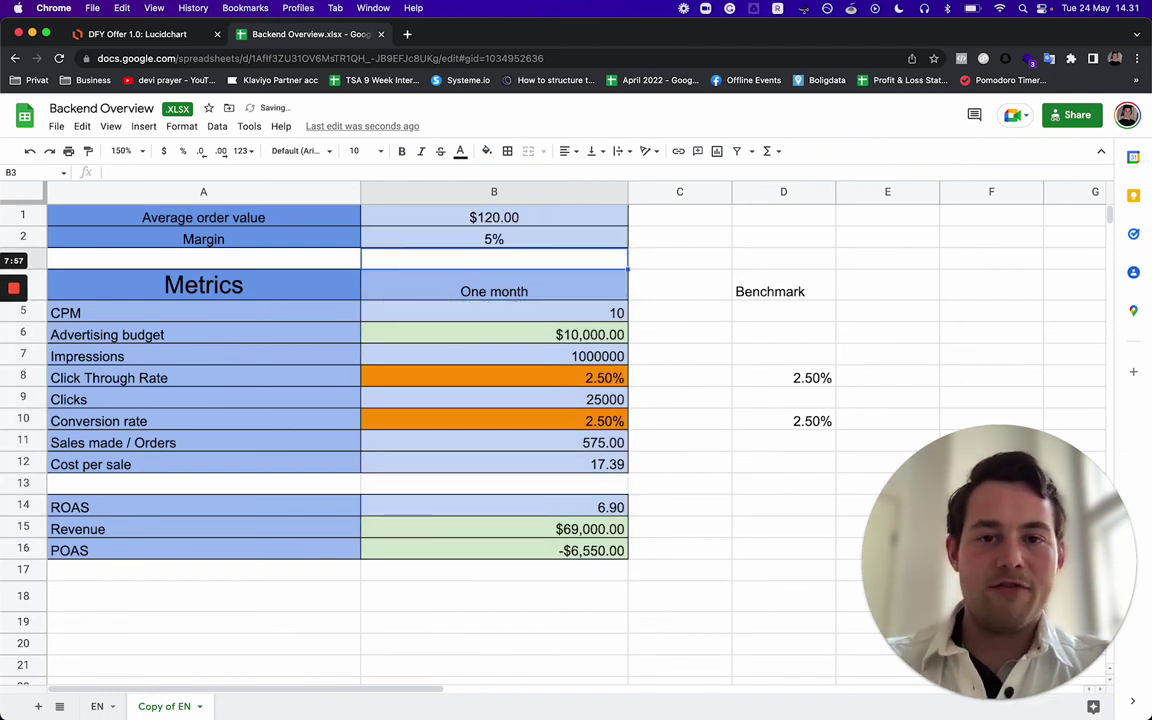
text(5)
key(Return)
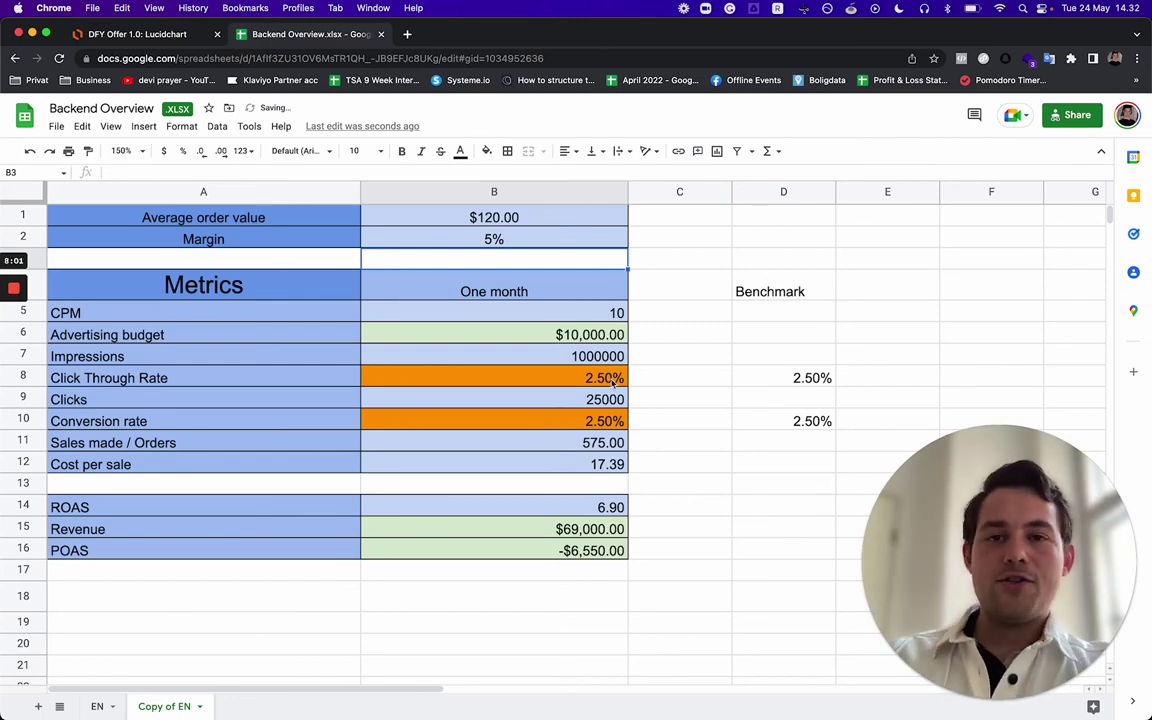
Step: Return to the DFY Offer 1.0 flowchart and pan around the UGC Creator Program, Paid Advertising and Ecommerce Development sections
click(180, 36)
scroll(439, 351, left, 5)
scroll(439, 351, down, 2)
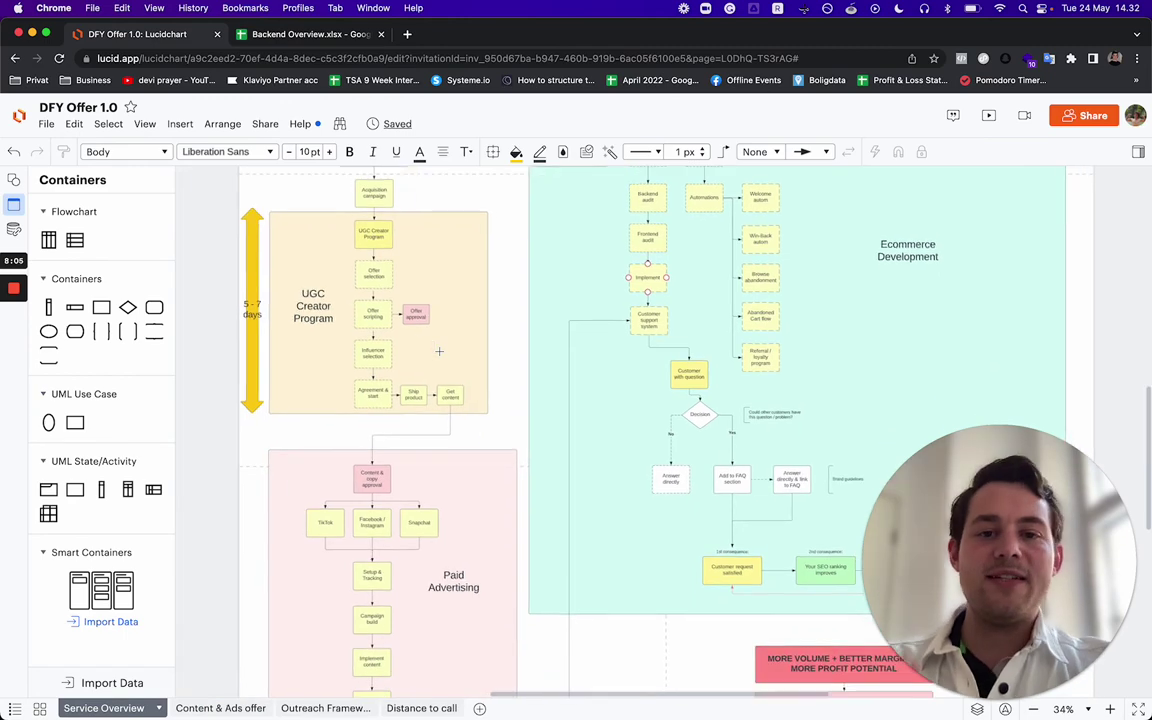
scroll(439, 351, down, 1)
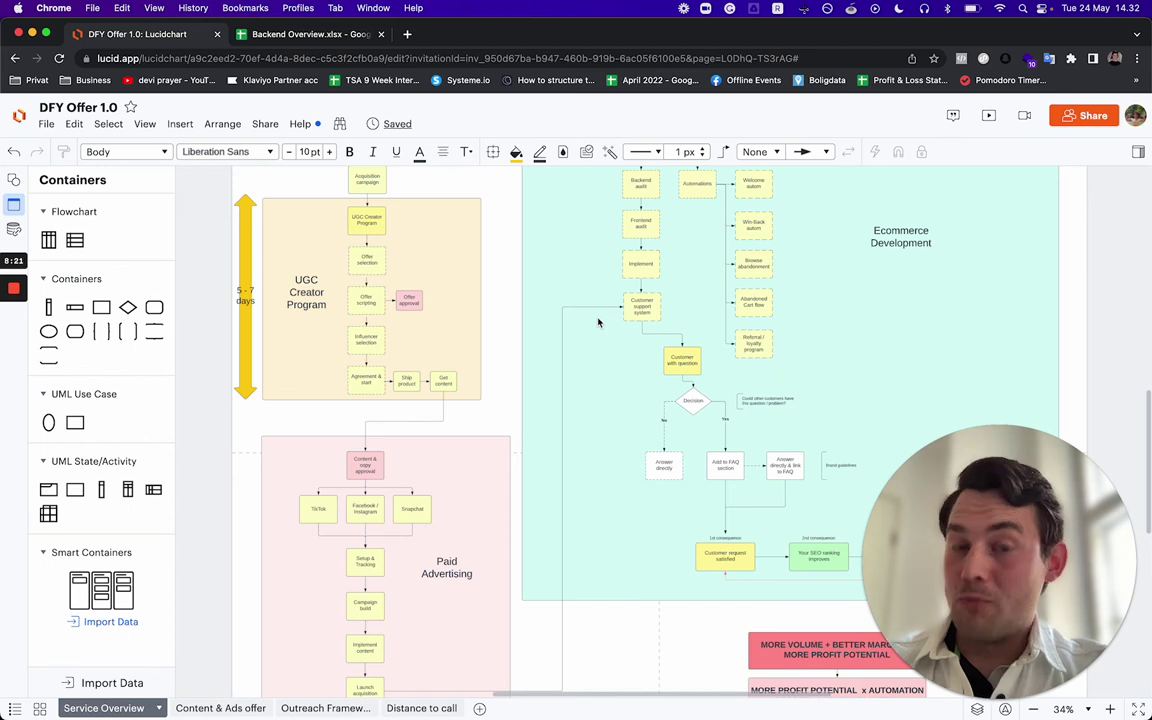
scroll(598, 322, up, 3)
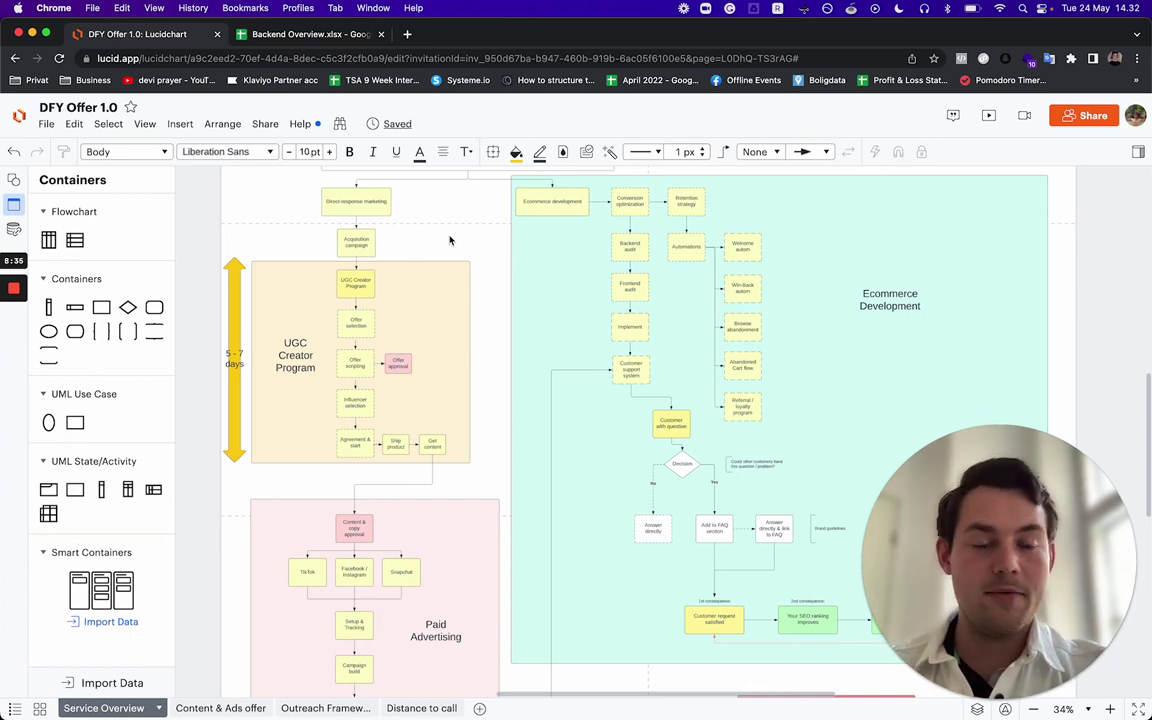
scroll(450, 240, down, 3)
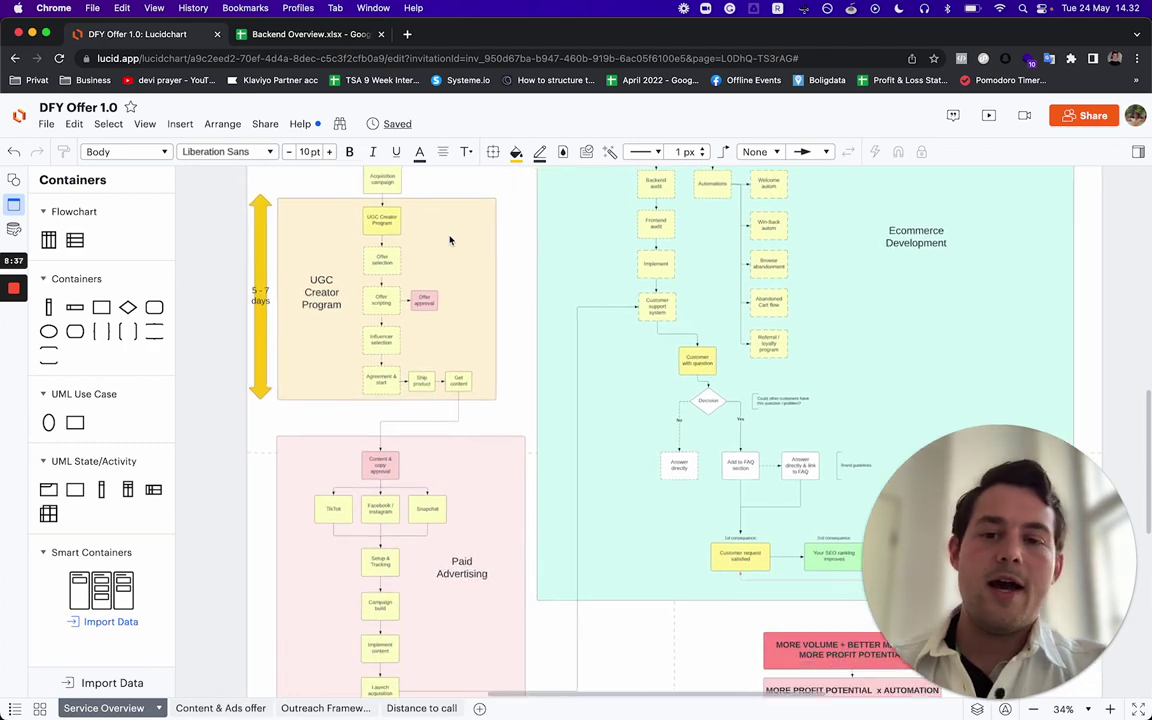
scroll(450, 240, down, 1)
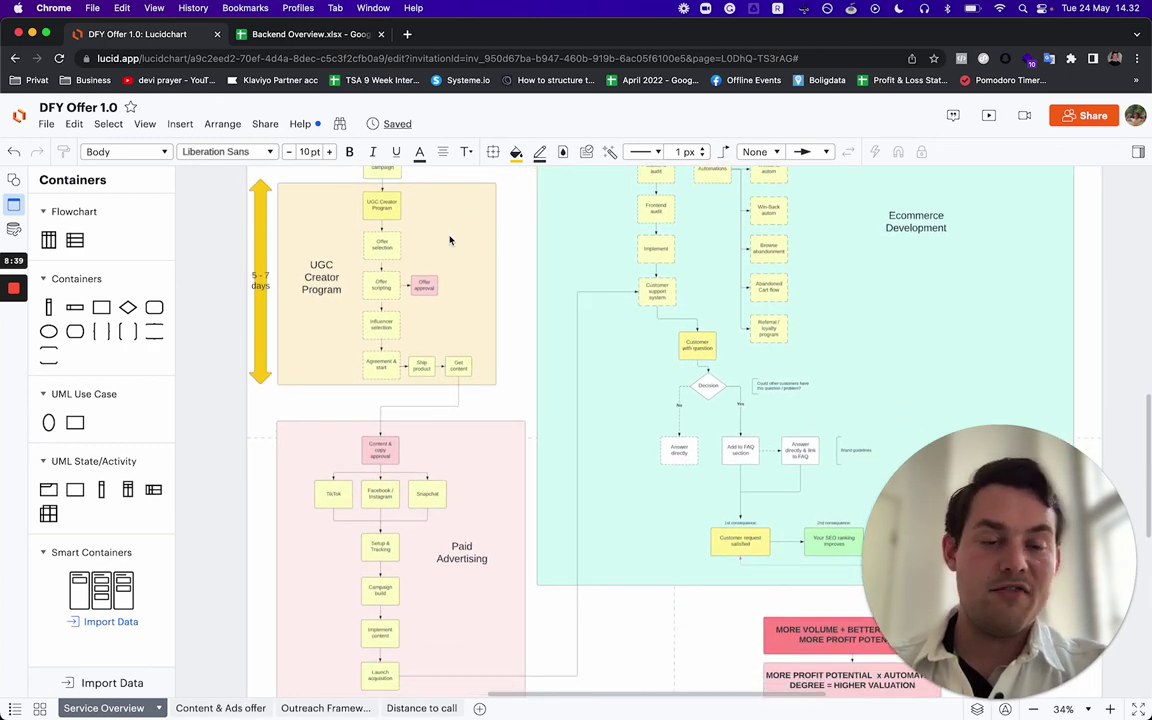
scroll(450, 240, right, 1)
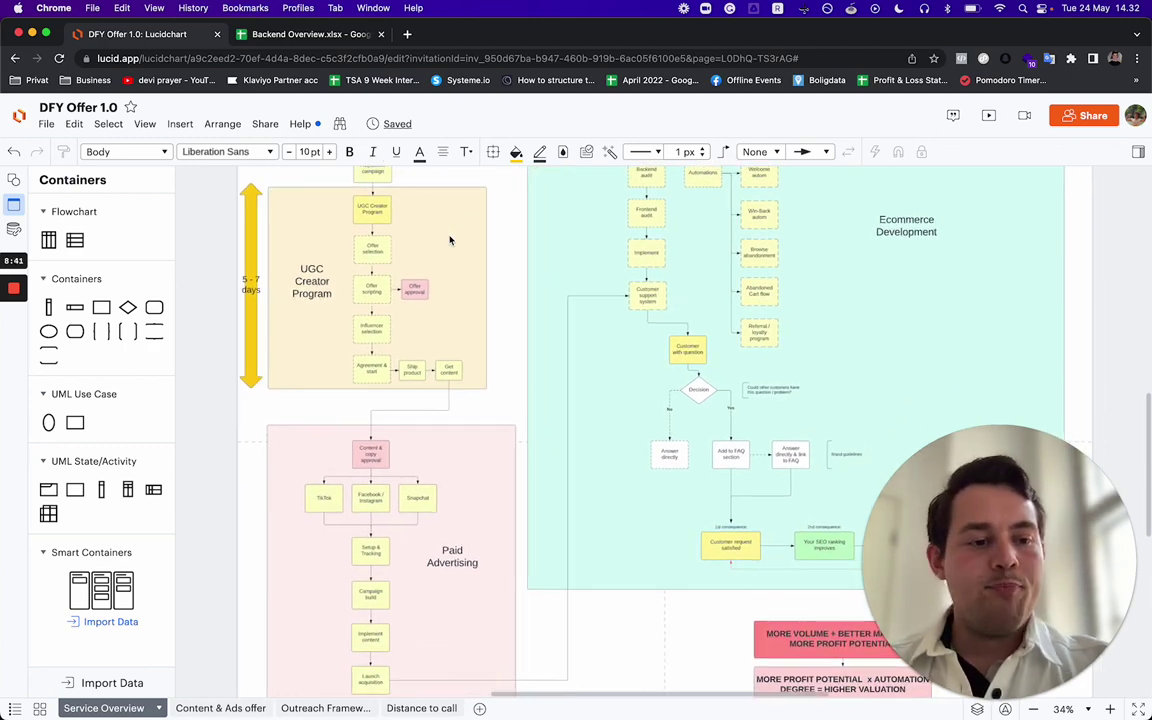